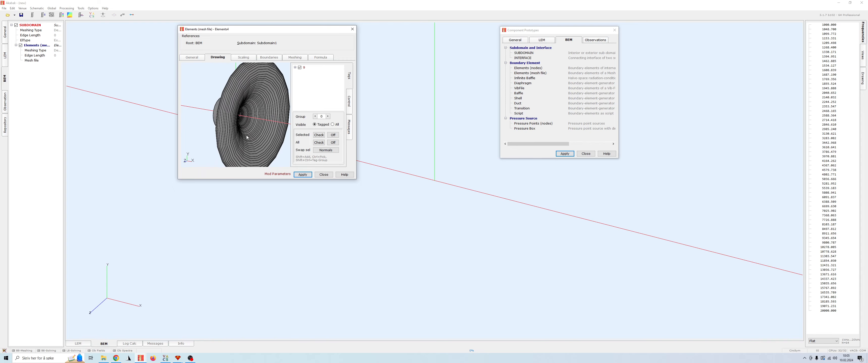
# Examine the horn mesh preview from several angles, focusing on the disc that closes the throat
pyautogui.moveTo(248, 135); pyautogui.dragTo(190, 116)
pyautogui.scroll(4, 235, 128)
pyautogui.scroll(4, 235, 128)
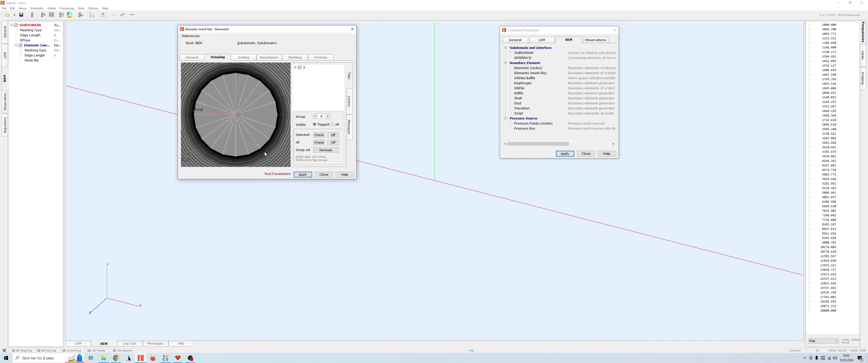
pyautogui.moveTo(266, 154); pyautogui.dragTo(249, 113)
pyautogui.scroll(-10, 240, 108)
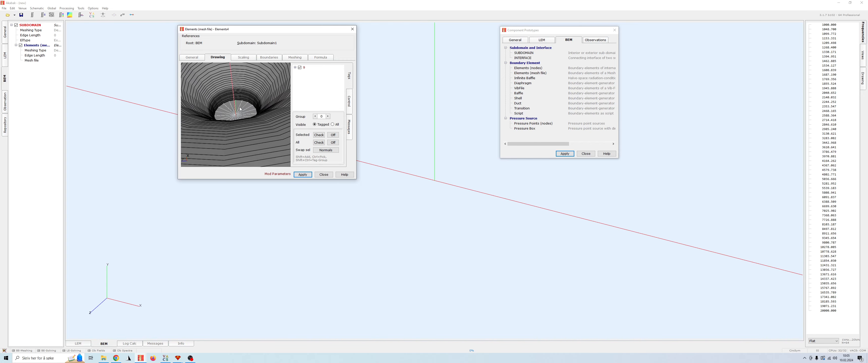
pyautogui.moveTo(236, 132)
pyautogui.mouseDown()
pyautogui.moveTo(300, 218)
pyautogui.moveTo(231, 131)
pyautogui.mouseUp()
pyautogui.scroll(5, 233, 129)
pyautogui.scroll(-8, 236, 133)
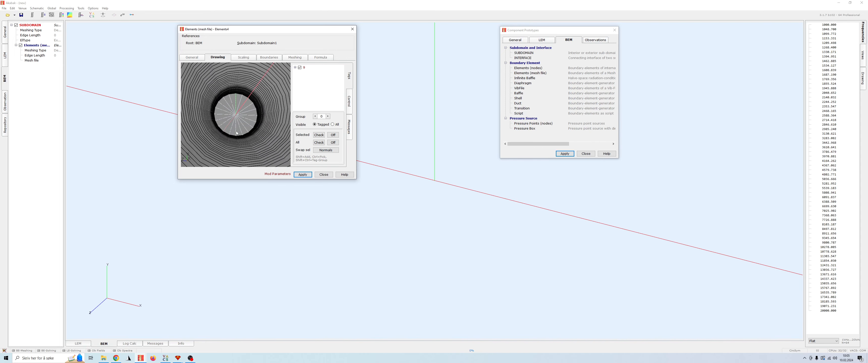
pyautogui.scroll(8, 239, 133)
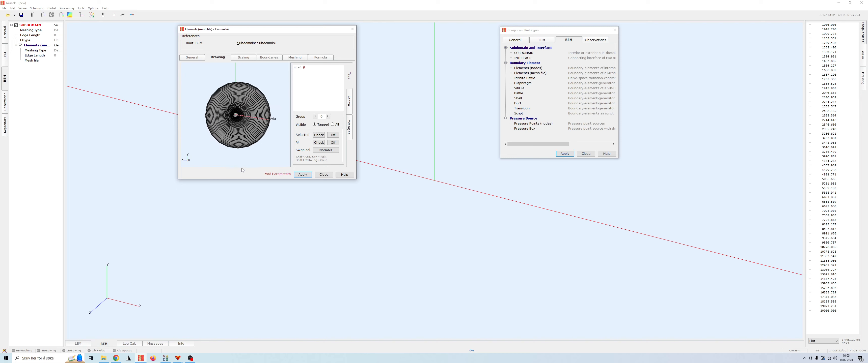
# Expand mesh tag group 9 and temporarily hide tag 9, 378, 0 to check whether it controls the throat disc
pyautogui.click(295, 68)
pyautogui.scroll(-8, 258, 131)
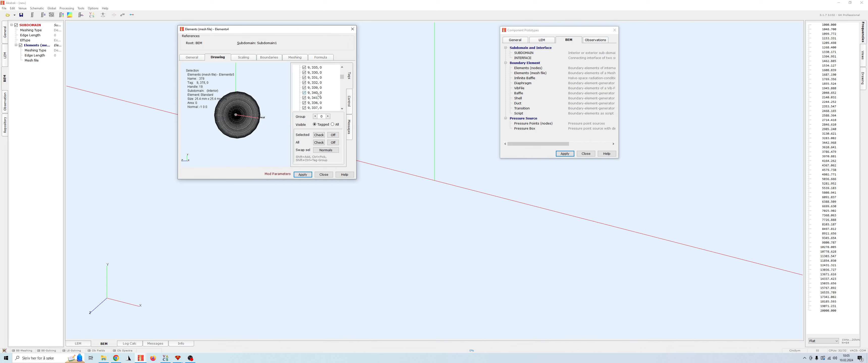
pyautogui.scroll(-5, 320, 104)
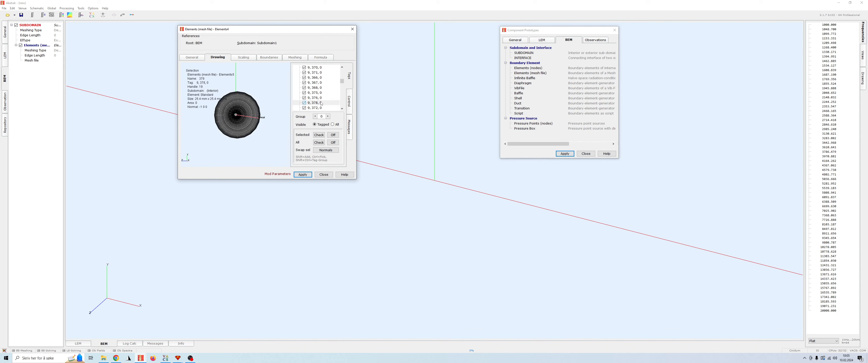
pyautogui.click(304, 103)
pyautogui.scroll(8, 244, 127)
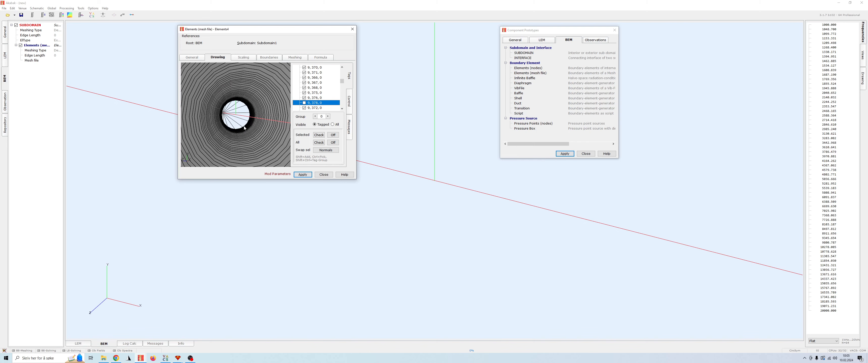
pyautogui.scroll(2, 244, 127)
pyautogui.click(305, 102)
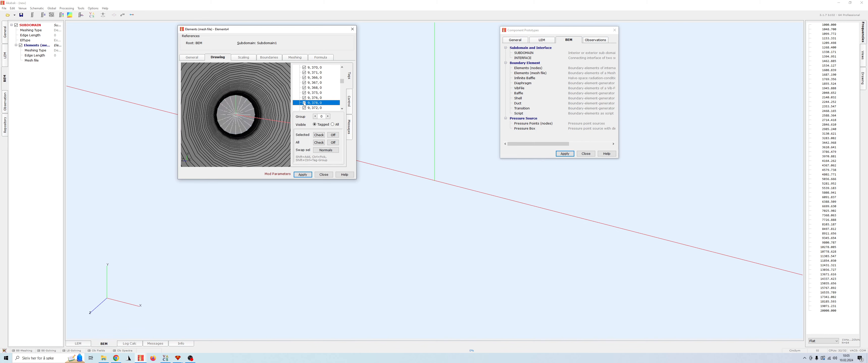
# Pick the mesh around the throat and toggle the tag neighbouring 9, 378, 0 to identify which part it controls
pyautogui.scroll(-10, 267, 134)
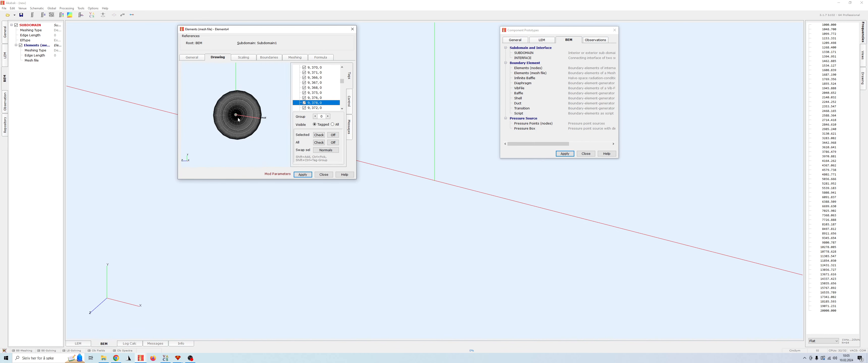
pyautogui.scroll(6, 238, 118)
pyautogui.click(248, 122)
pyautogui.scroll(-7, 249, 123)
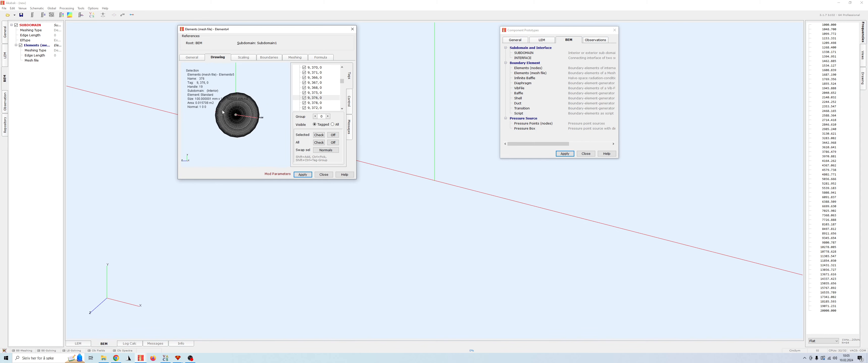
pyautogui.scroll(8, 223, 113)
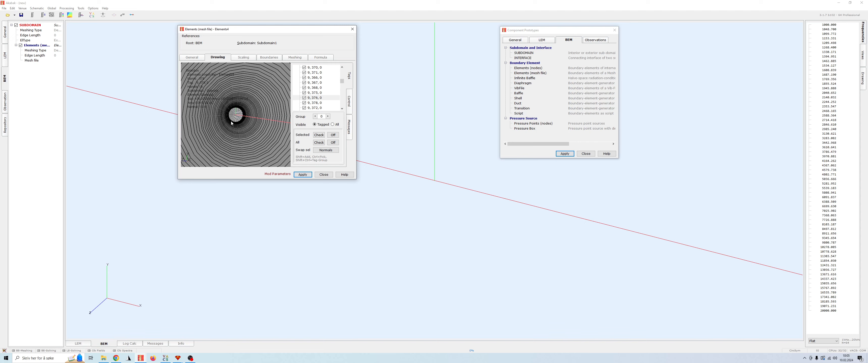
pyautogui.scroll(-6, 231, 122)
pyautogui.scroll(8, 263, 117)
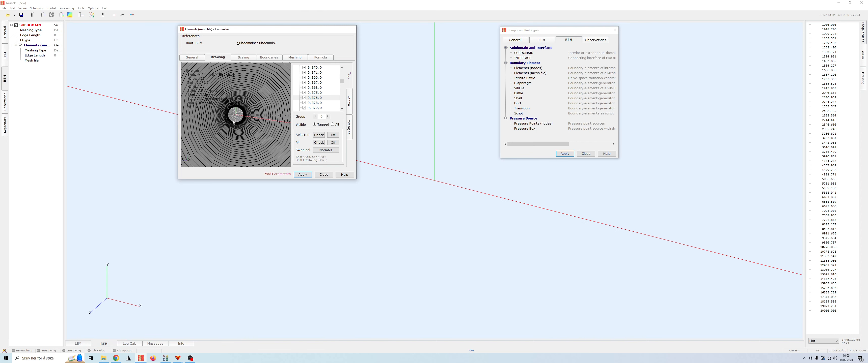
pyautogui.click(305, 98)
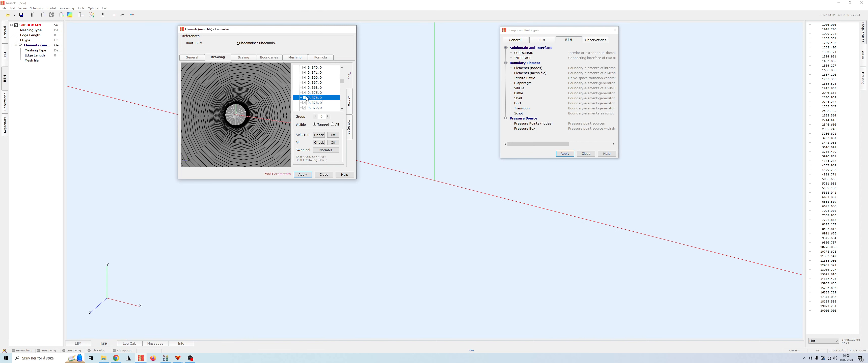
pyautogui.moveTo(271, 110); pyautogui.dragTo(265, 133)
pyautogui.click(304, 97)
pyautogui.scroll(10, 252, 130)
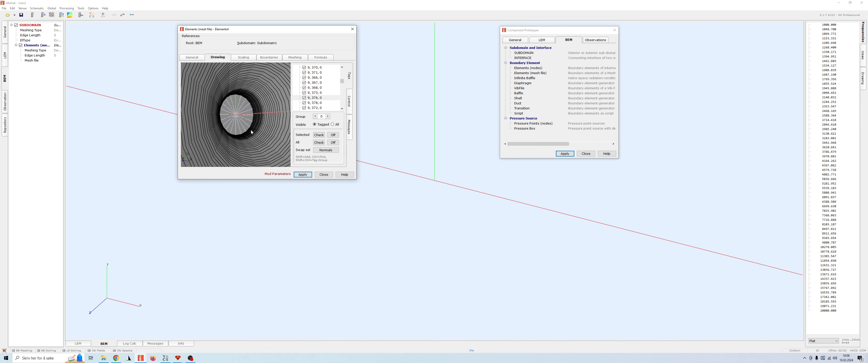
# Exclude the throat disc, tag 9, 378, 0, from the mesh elements and apply the change to the model
pyautogui.keyDown('ctrl'); pyautogui.click(235, 140); pyautogui.keyUp('ctrl')
pyautogui.scroll(-10, 236, 140)
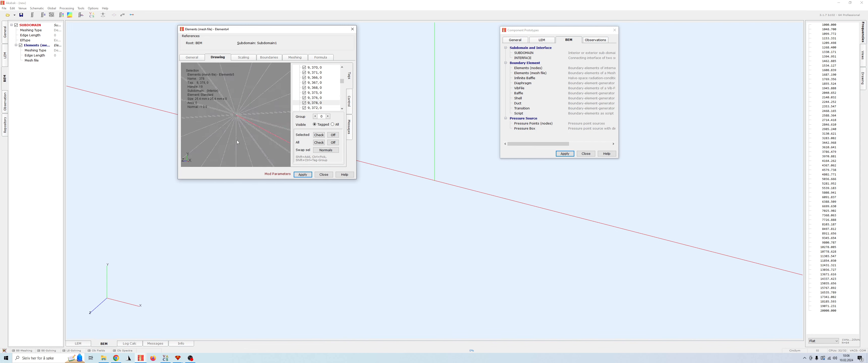
pyautogui.scroll(-5, 237, 143)
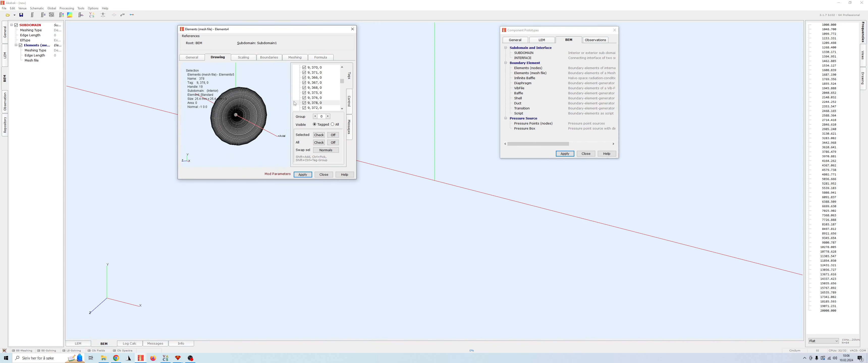
pyautogui.click(304, 103)
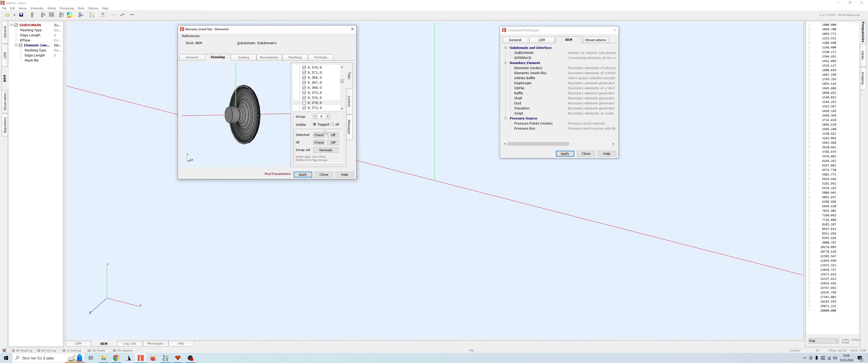
pyautogui.click(304, 98)
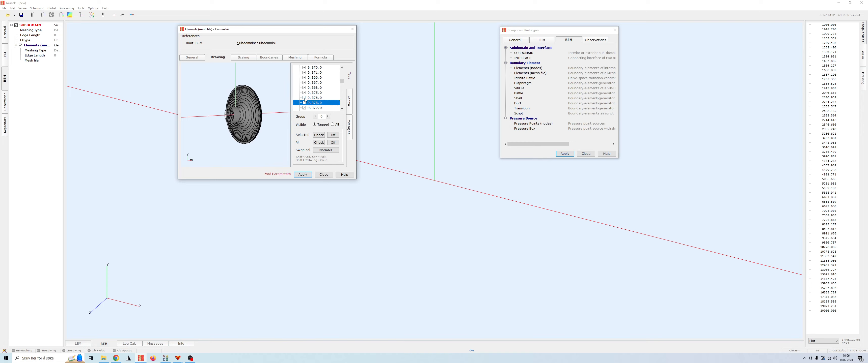
pyautogui.scroll(5, 208, 116)
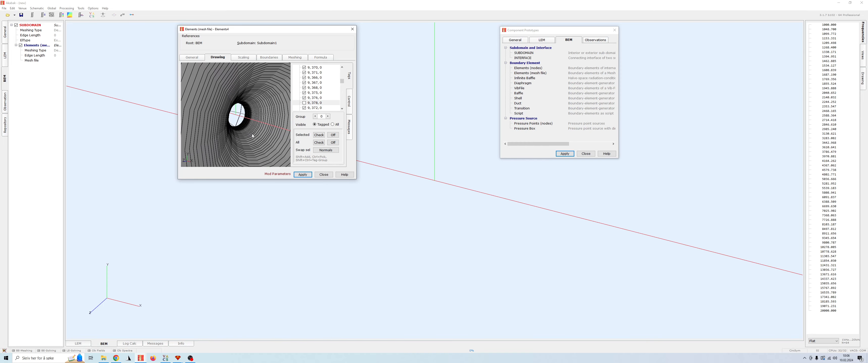
pyautogui.moveTo(245, 139); pyautogui.dragTo(226, 86)
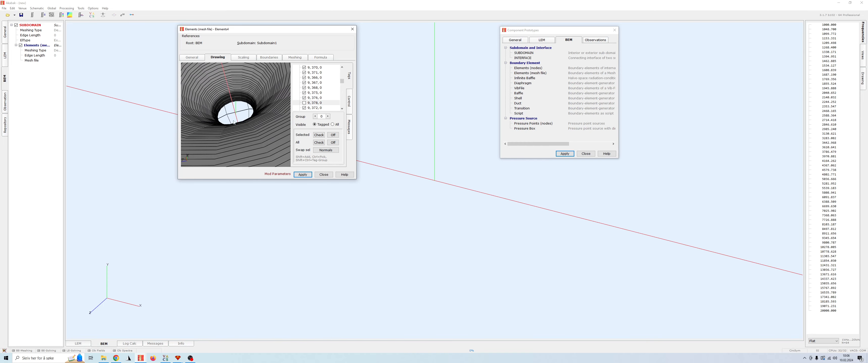
pyautogui.moveTo(233, 122); pyautogui.dragTo(260, 139)
pyautogui.scroll(-8, 250, 130)
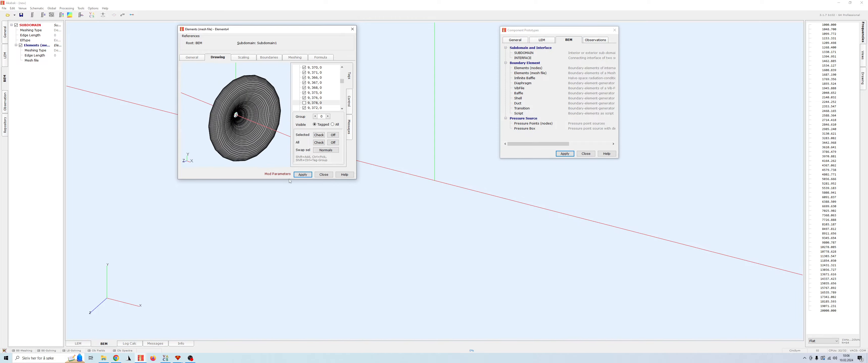
pyautogui.click(302, 175)
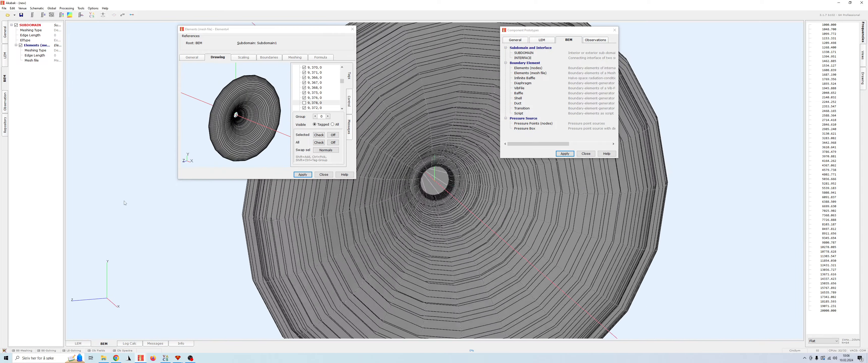
# Examine the horn model from the rear, side and front, checking the open throat and the chamber behind it
pyautogui.moveTo(125, 203); pyautogui.dragTo(796, 185)
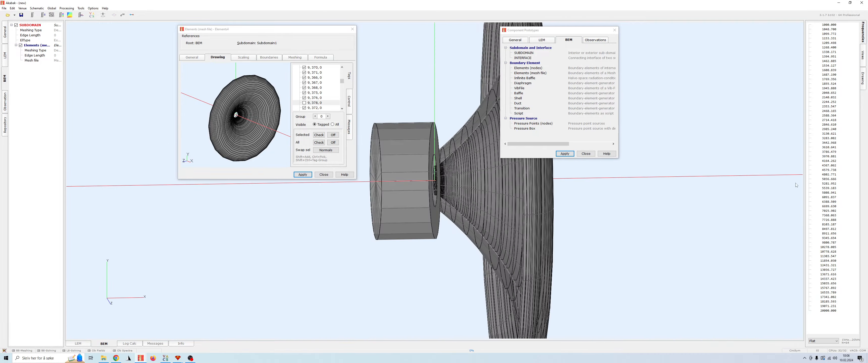
pyautogui.moveTo(604, 226); pyautogui.dragTo(781, 227)
pyautogui.scroll(5, 586, 294)
pyautogui.scroll(-5, 471, 265)
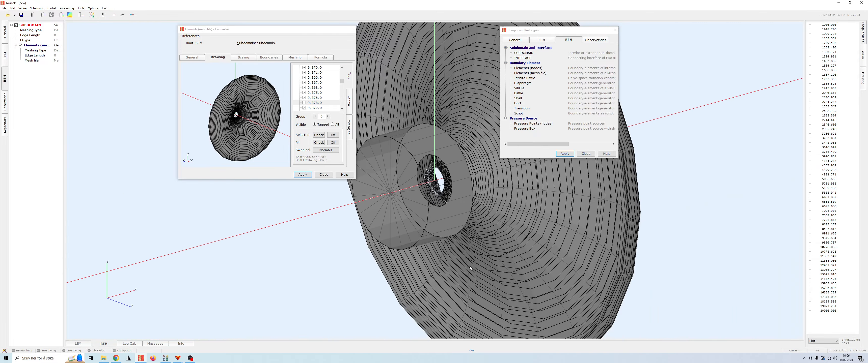
pyautogui.moveTo(469, 265); pyautogui.dragTo(424, 195)
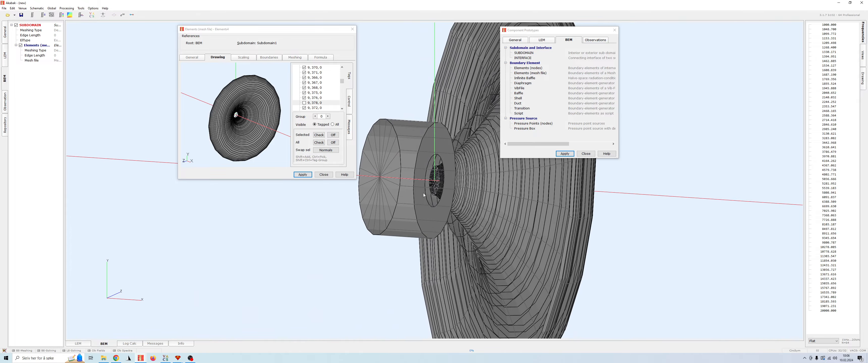
pyautogui.moveTo(495, 239); pyautogui.dragTo(1, 271)
pyautogui.moveTo(448, 207); pyautogui.dragTo(71, 256)
pyautogui.moveTo(281, 241); pyautogui.dragTo(790, 251)
pyautogui.scroll(5, 448, 231)
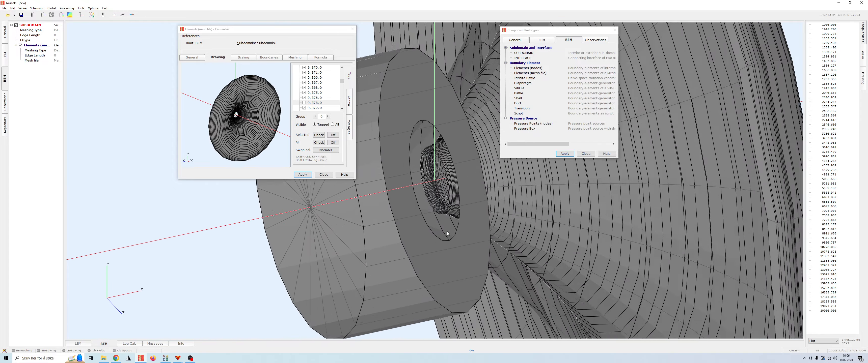
pyautogui.scroll(-8, 454, 244)
pyautogui.moveTo(529, 227); pyautogui.dragTo(614, 340)
pyautogui.moveTo(418, 194); pyautogui.dragTo(483, 228)
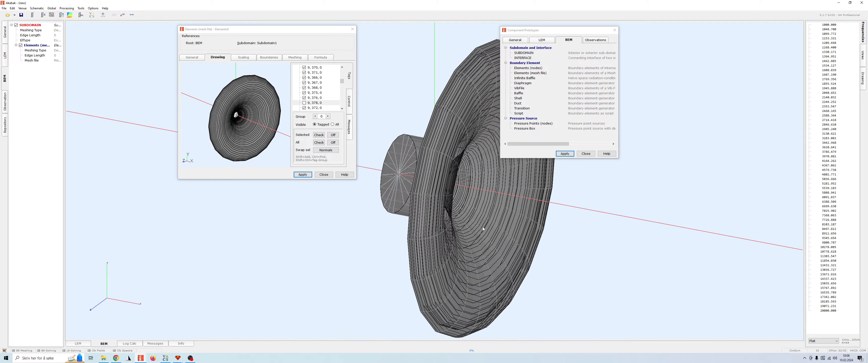
pyautogui.moveTo(428, 233); pyautogui.dragTo(463, 159)
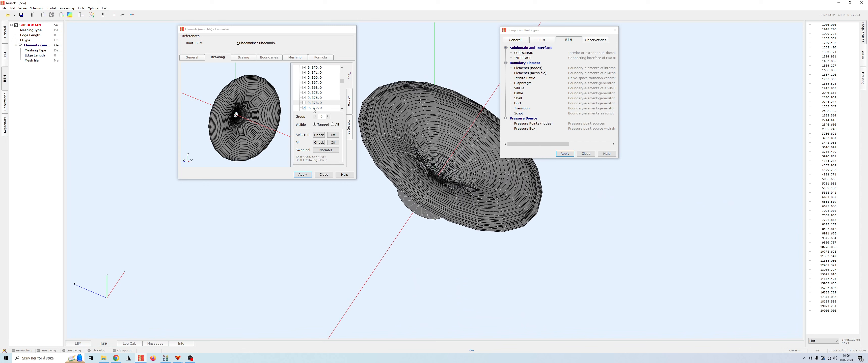
# Swap the normals of all elements in tag group 9, apply the change and close the mesh element settings
pyautogui.scroll(5, 310, 104)
pyautogui.click(304, 67)
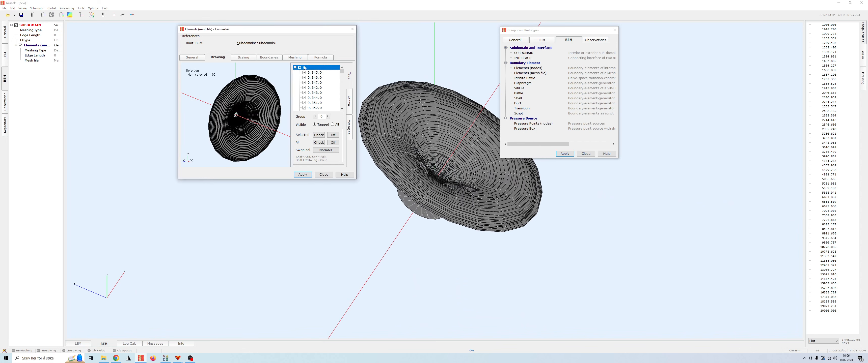
pyautogui.click(326, 149)
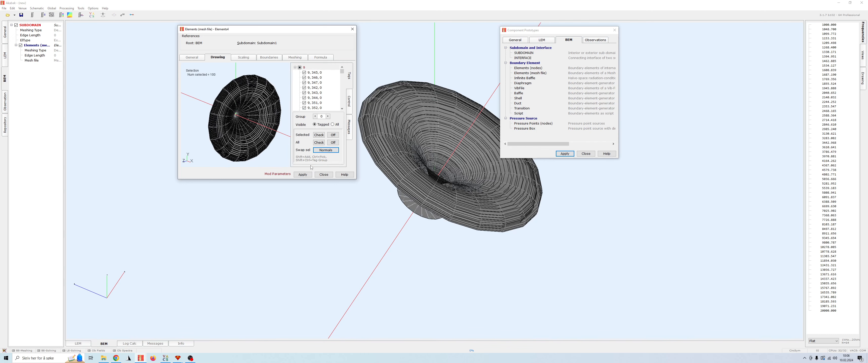
pyautogui.click(305, 174)
pyautogui.moveTo(623, 332); pyautogui.dragTo(423, 234)
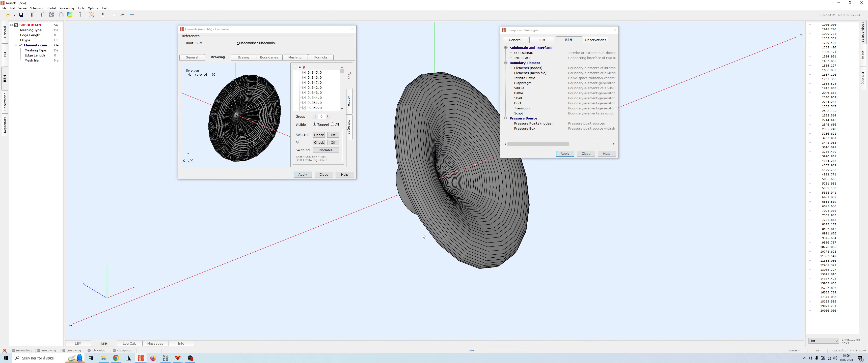
pyautogui.click(326, 174)
# Add another mesh-file boundary element to the subdomain and include only the throat disc, tag 9, 378, 0, from its mesh
pyautogui.moveTo(357, 195); pyautogui.dragTo(670, 328)
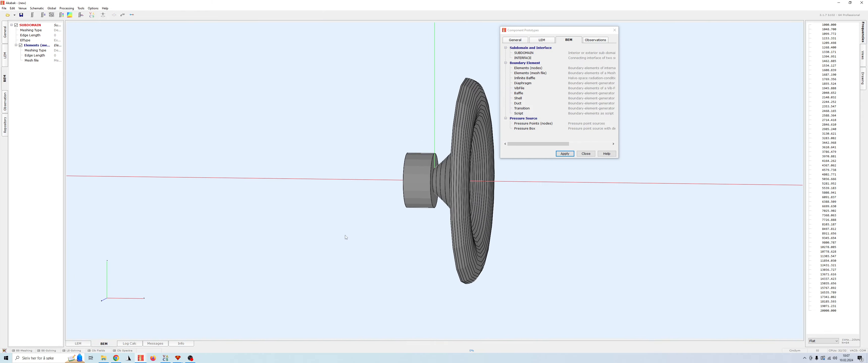
pyautogui.moveTo(345, 237); pyautogui.dragTo(45, 175)
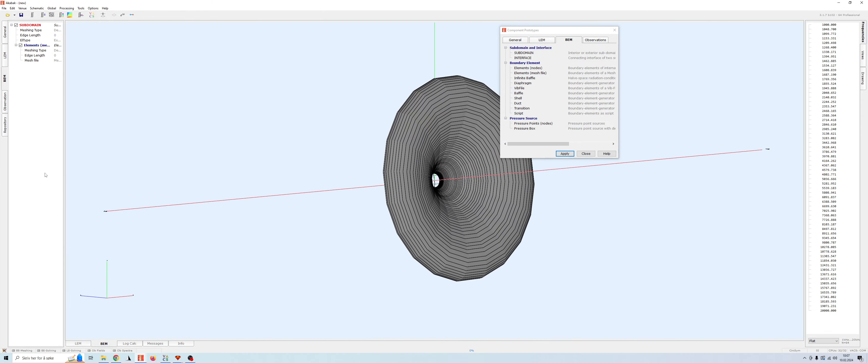
pyautogui.moveTo(483, 190); pyautogui.dragTo(518, 133)
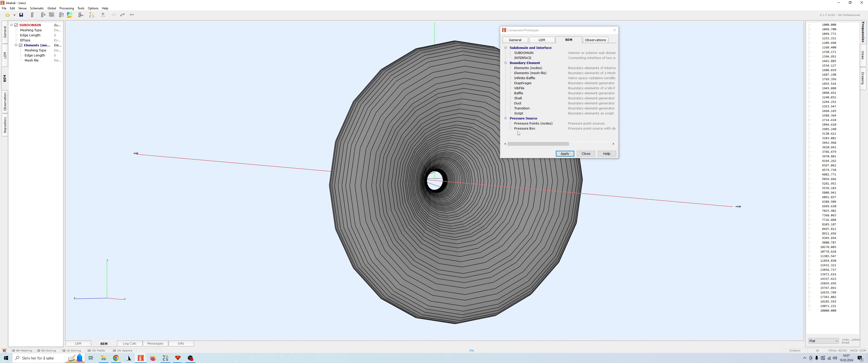
pyautogui.click(533, 73)
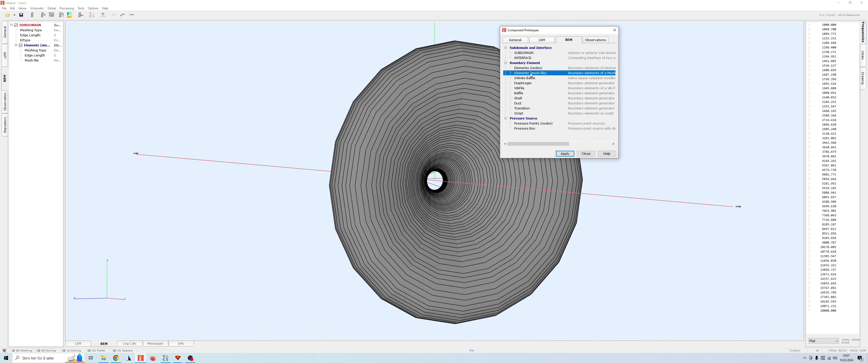
pyautogui.doubleClick(531, 75)
pyautogui.moveTo(772, 27); pyautogui.dragTo(200, 38)
pyautogui.click(233, 74)
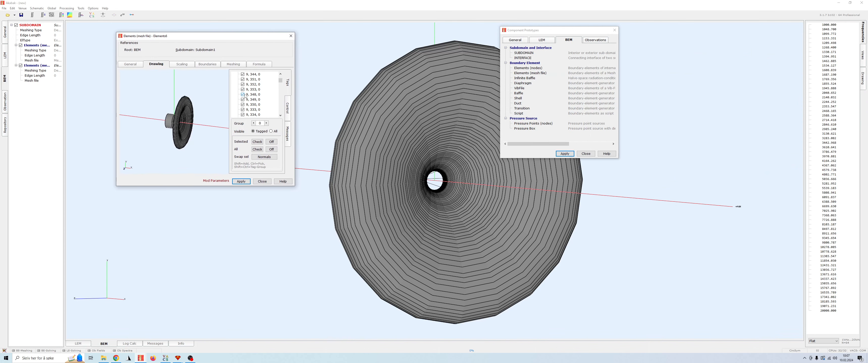
pyautogui.click(239, 74)
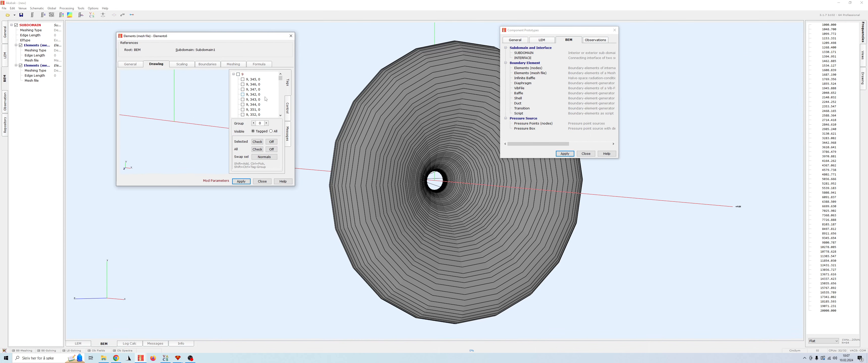
pyautogui.scroll(-3, 259, 98)
# Set the new elements' boundary type to Driven, keep the driving direction normal to the surface, and apply the change
pyautogui.click(207, 65)
pyautogui.click(131, 96)
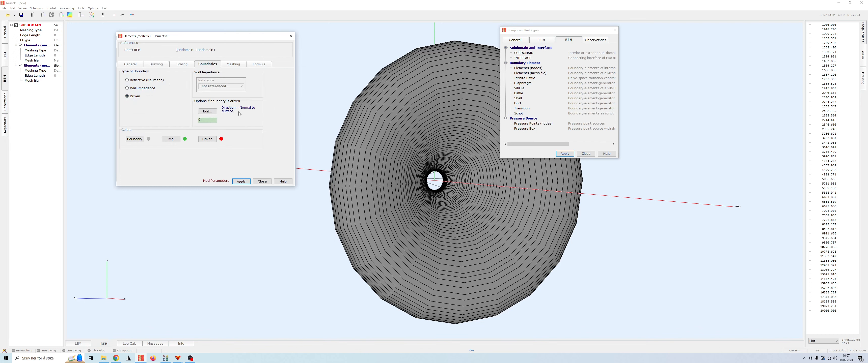
pyautogui.click(214, 112)
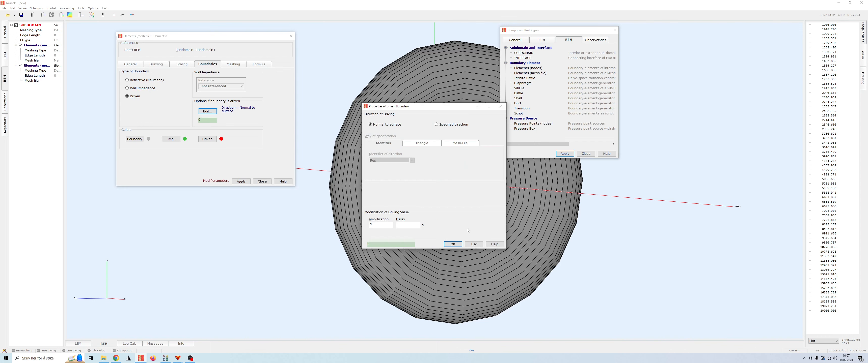
pyautogui.click(474, 244)
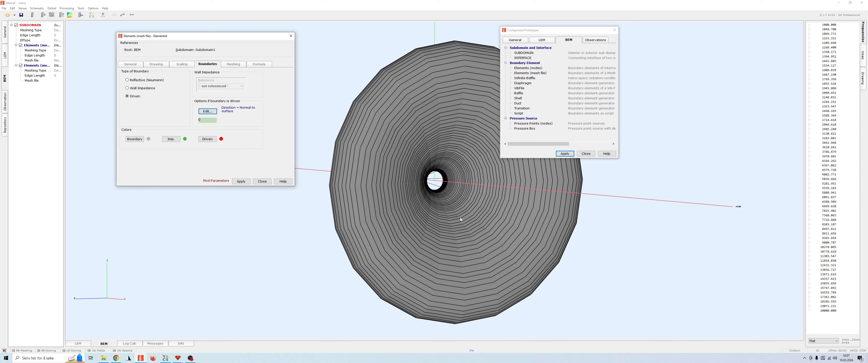
pyautogui.click(242, 182)
# Swap the normals of the throat disc, tag 9, 378, 0, apply the change and close the element settings
pyautogui.moveTo(488, 196); pyautogui.dragTo(399, 231)
pyautogui.scroll(8, 471, 191)
pyautogui.scroll(-5, 324, 225)
pyautogui.scroll(-3, 400, 228)
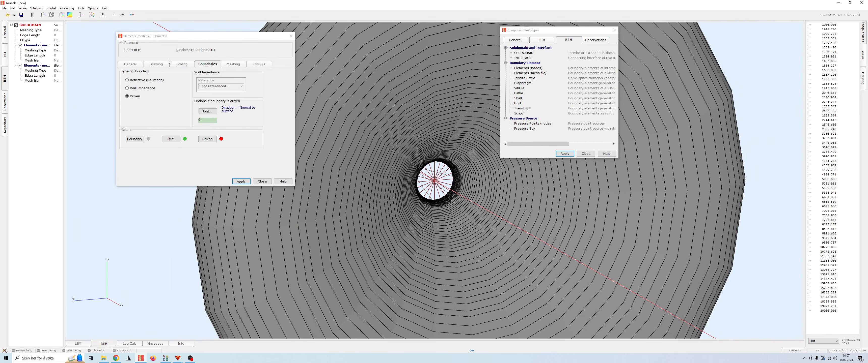
pyautogui.click(156, 64)
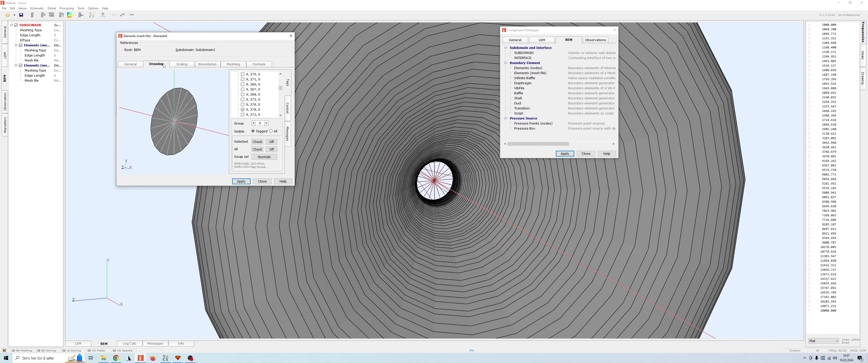
pyautogui.click(257, 110)
pyautogui.click(265, 158)
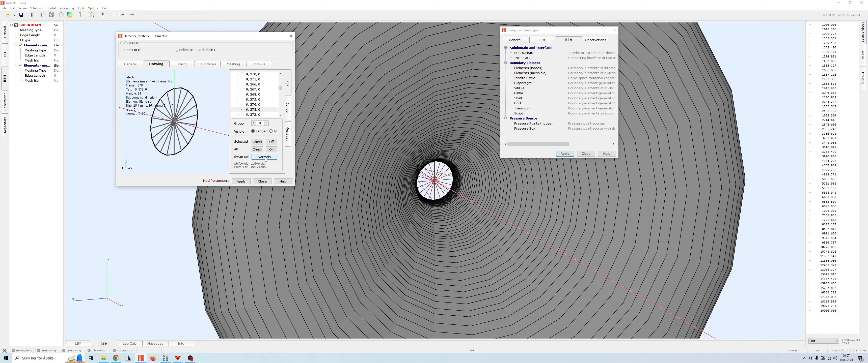
pyautogui.click(241, 181)
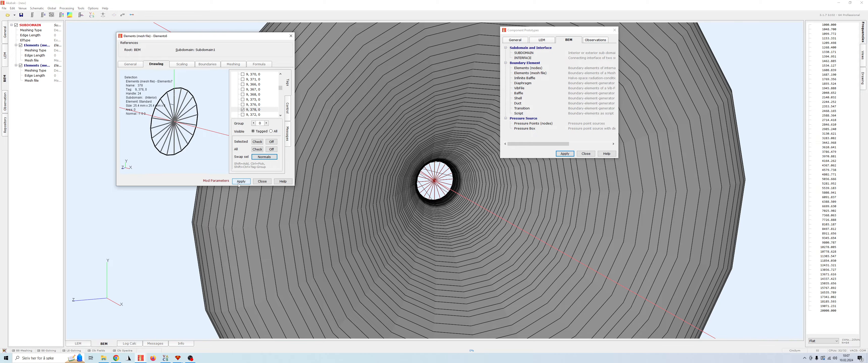
pyautogui.click(264, 182)
# Close the component prototypes and examine the driven throat disc from the front of the horn
pyautogui.moveTo(516, 258); pyautogui.dragTo(845, 214)
pyautogui.scroll(-6, 612, 212)
pyautogui.moveTo(632, 219); pyautogui.dragTo(404, 209)
pyautogui.click(586, 153)
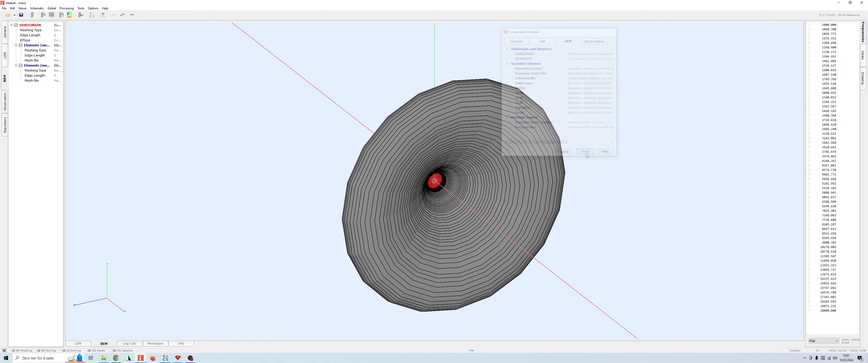
pyautogui.moveTo(574, 216); pyautogui.dragTo(575, 239, button='right')
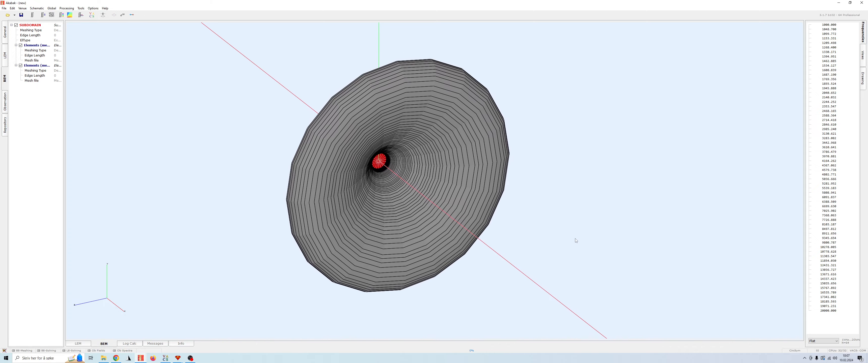
pyautogui.scroll(2, 574, 245)
pyautogui.moveTo(555, 292); pyautogui.dragTo(623, 246)
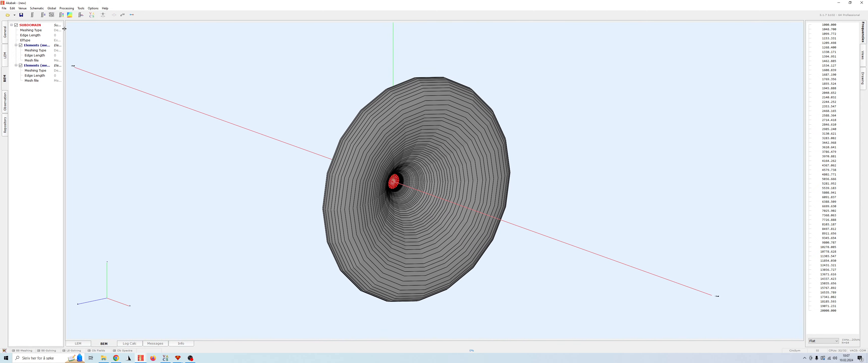
# Set the global frequency range to 200 Hz–20 kHz with 256 points in total
pyautogui.click(51, 8)
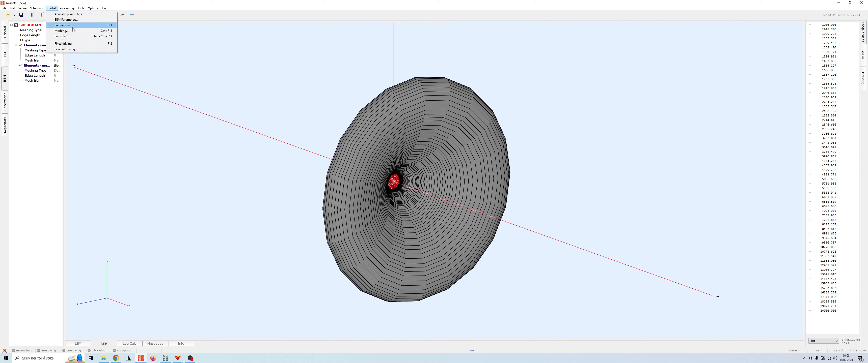
pyautogui.click(64, 25)
pyautogui.moveTo(405, 129); pyautogui.dragTo(187, 84)
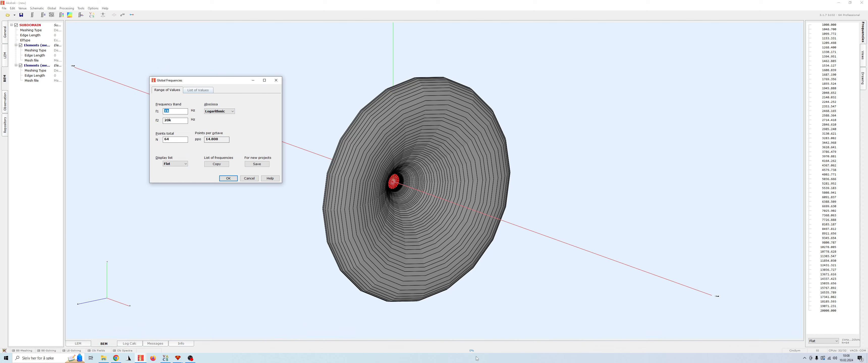
pyautogui.write('200')
pyautogui.click(210, 139)
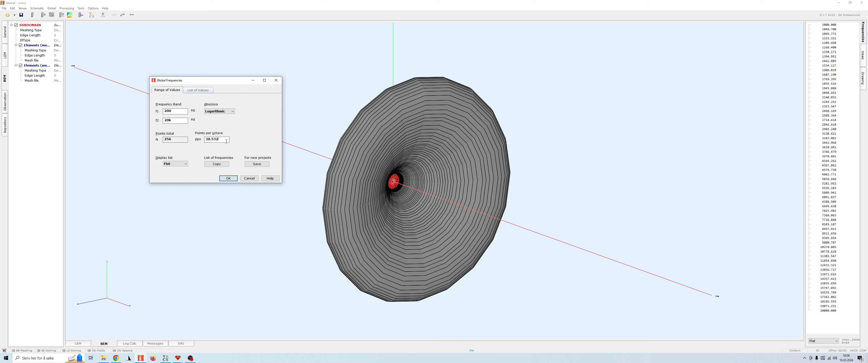
pyautogui.click(226, 178)
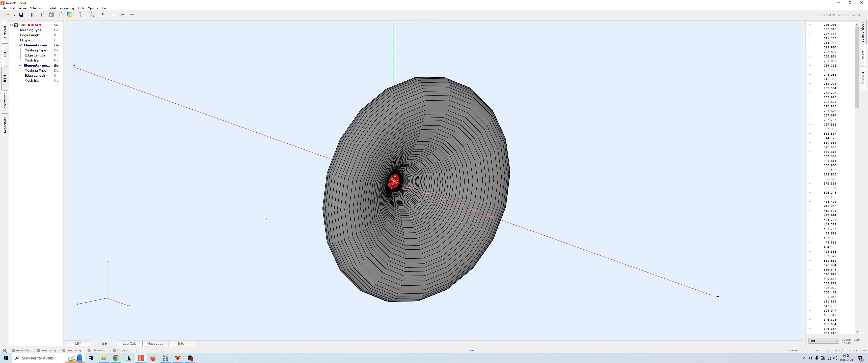
# Set the default mesh edge length to 0.003 m in the global meshing parameters
pyautogui.click(49, 8)
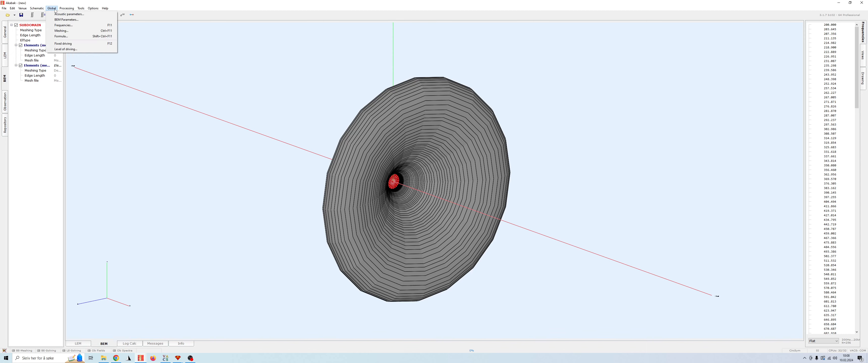
pyautogui.click(64, 31)
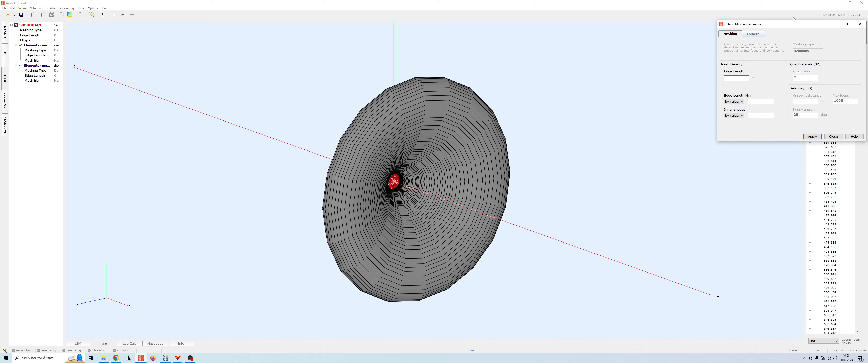
pyautogui.moveTo(778, 24); pyautogui.dragTo(214, 68)
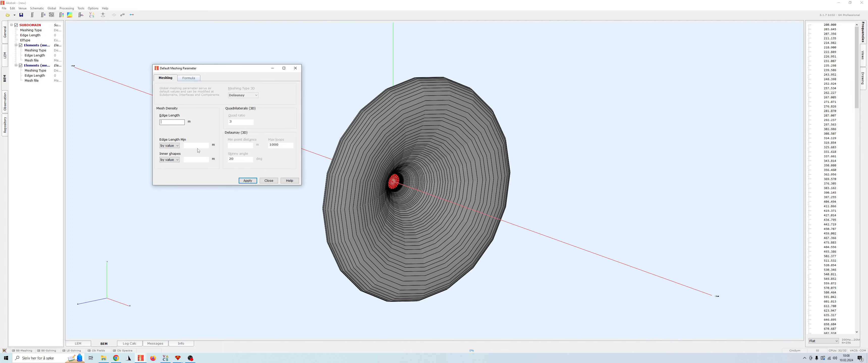
pyautogui.write('0.003')
pyautogui.moveTo(426, 206); pyautogui.dragTo(444, 279)
pyautogui.scroll(5, 501, 212)
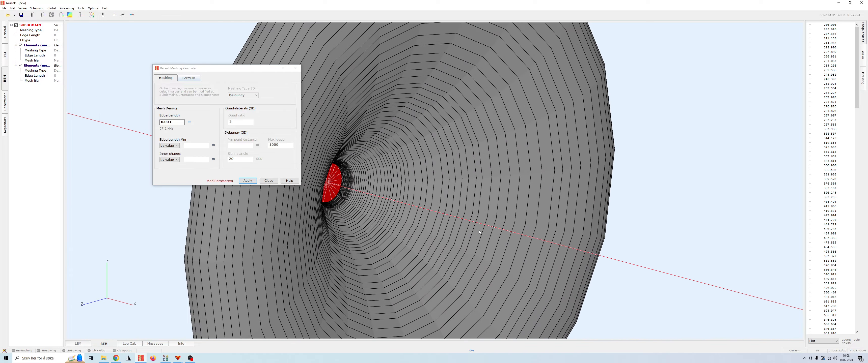
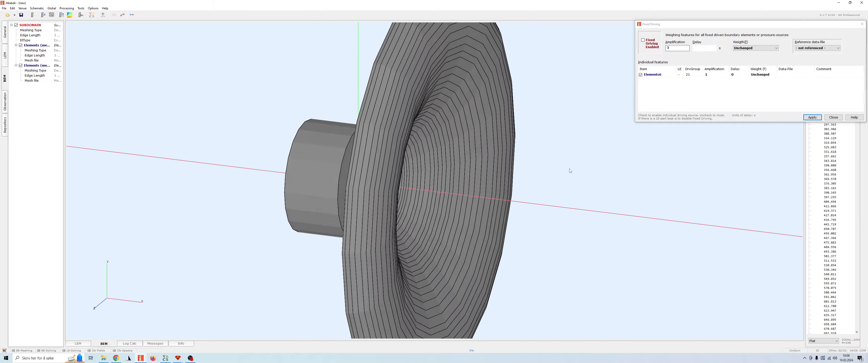
# Check the driven disc in the horn throat and enable fixed driving for the model
pyautogui.scroll(5, 379, 195)
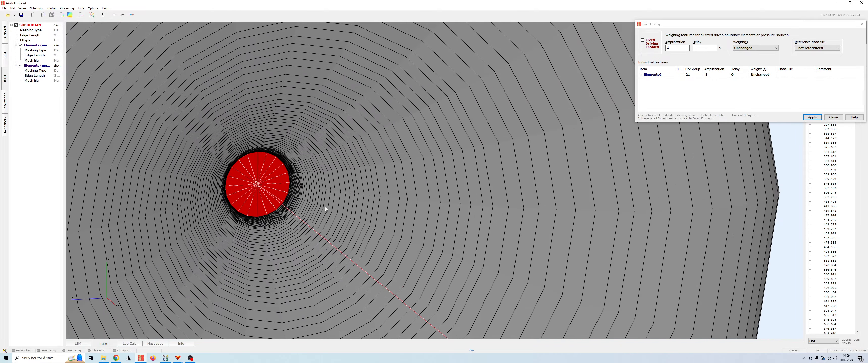
pyautogui.click(273, 203)
pyautogui.scroll(-7, 291, 248)
pyautogui.moveTo(291, 249); pyautogui.dragTo(431, 230)
pyautogui.scroll(4, 462, 207)
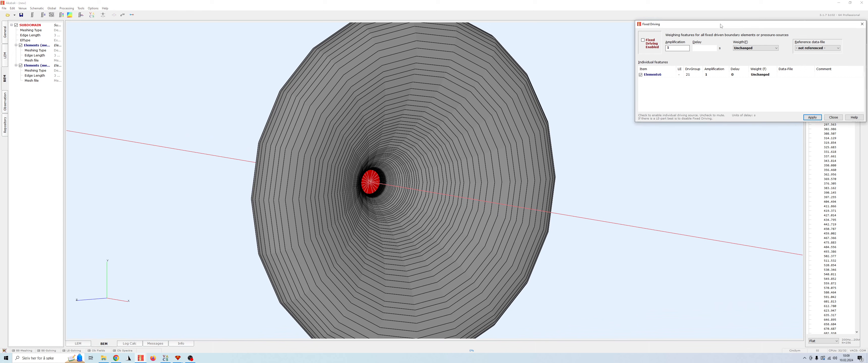
pyautogui.moveTo(721, 25); pyautogui.dragTo(171, 55)
pyautogui.click(96, 73)
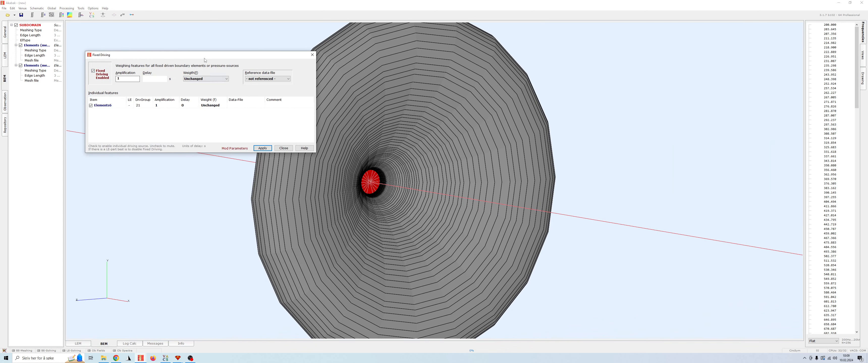
# Set the fixed-driving frequency weighting to Divide by jw, apply the change and close the driving settings
pyautogui.moveTo(204, 59); pyautogui.dragTo(152, 30)
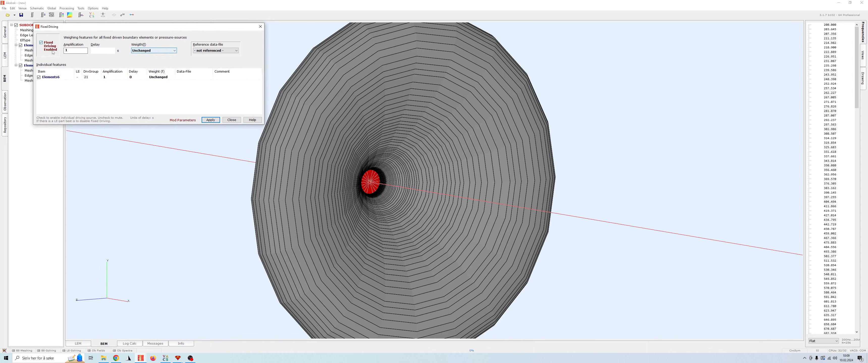
pyautogui.click(160, 52)
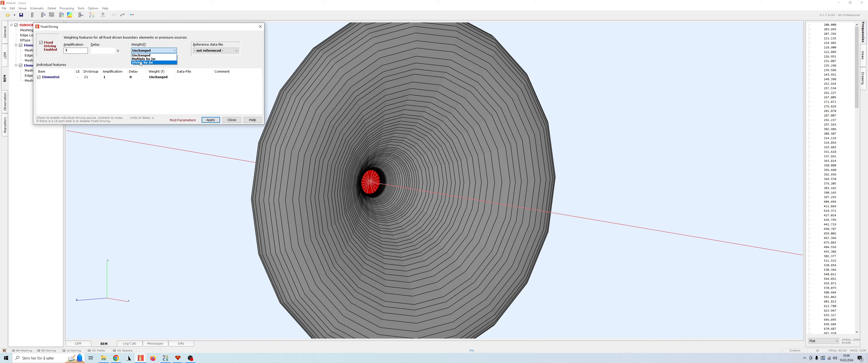
pyautogui.click(141, 62)
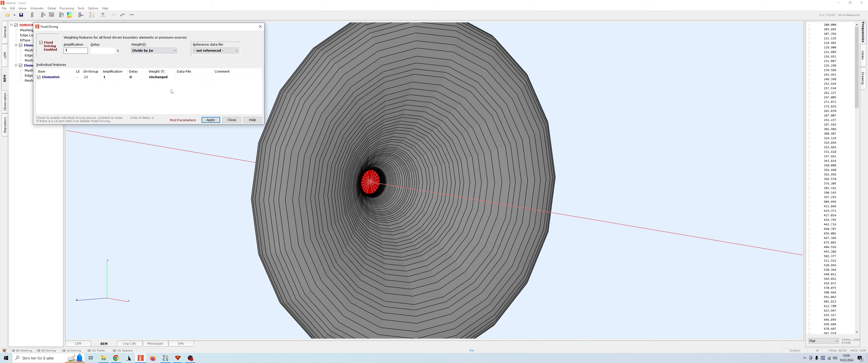
pyautogui.click(210, 121)
pyautogui.click(231, 120)
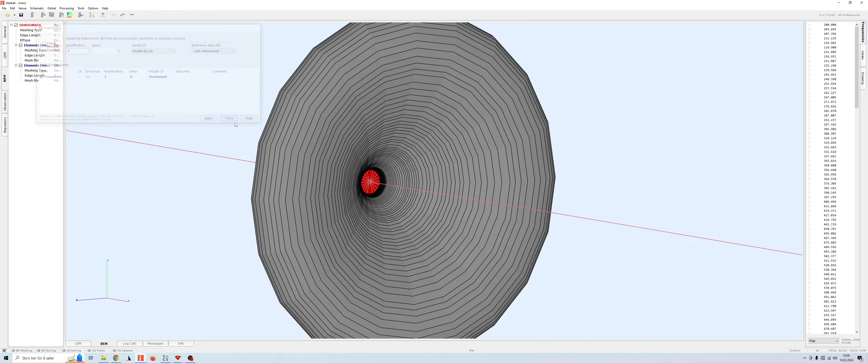
pyautogui.moveTo(234, 122); pyautogui.dragTo(568, 218)
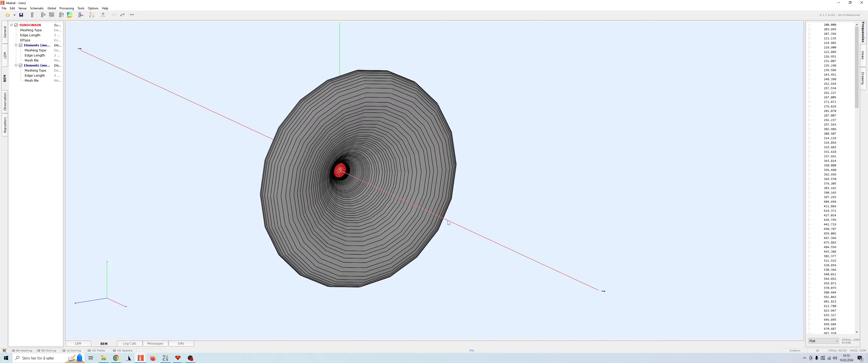
pyautogui.moveTo(493, 252); pyautogui.dragTo(465, 248)
pyautogui.scroll(5, 465, 248)
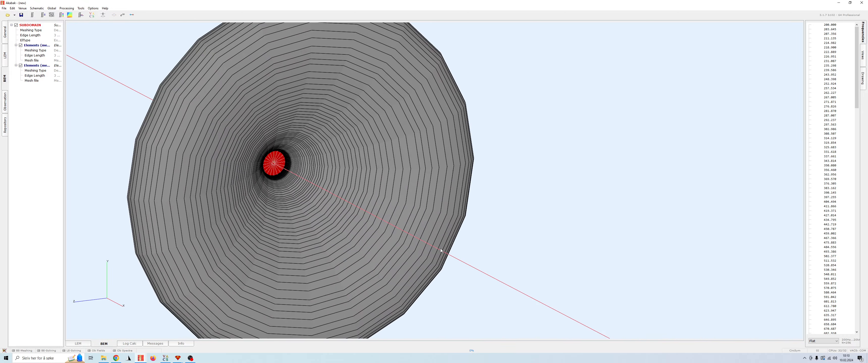
pyautogui.scroll(-3, 380, 201)
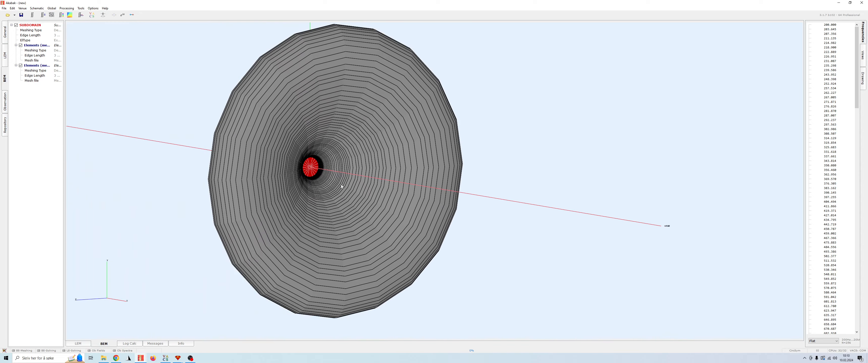
# Add a Radiation Polar observation component to the project
pyautogui.moveTo(341, 186); pyautogui.dragTo(152, 155)
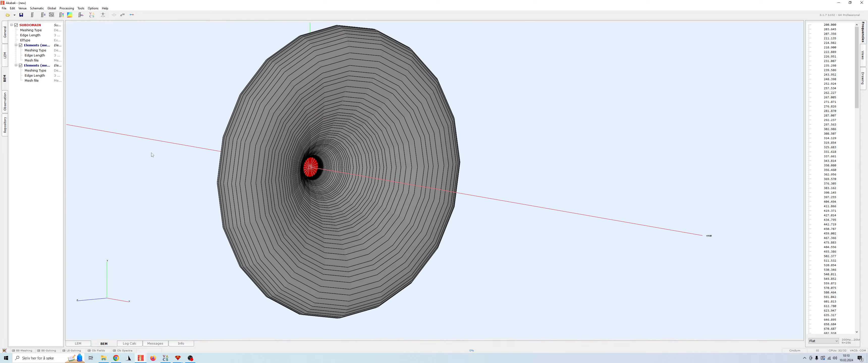
pyautogui.click(5, 102)
pyautogui.click(103, 15)
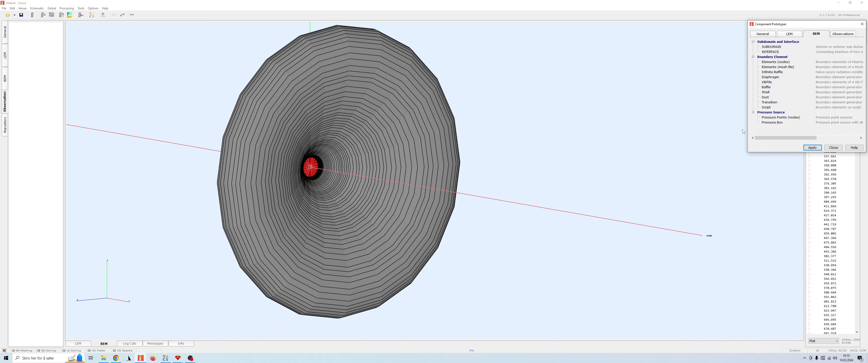
pyautogui.moveTo(831, 25); pyautogui.dragTo(555, 41)
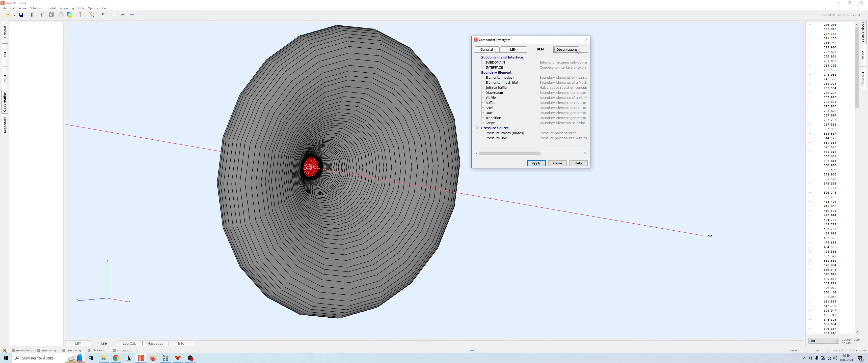
pyautogui.click(566, 49)
pyautogui.click(495, 98)
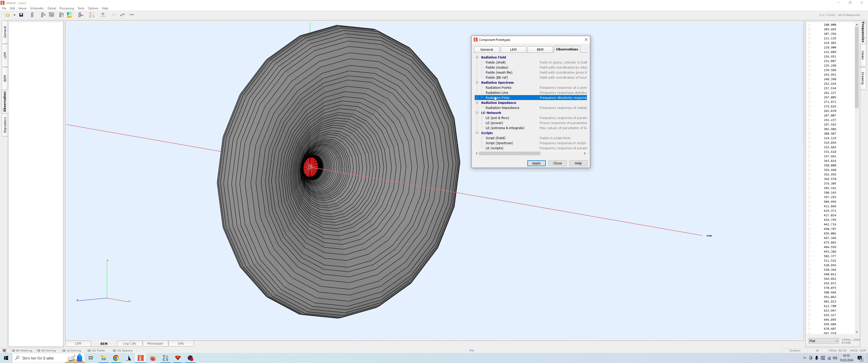
pyautogui.doubleClick(501, 98)
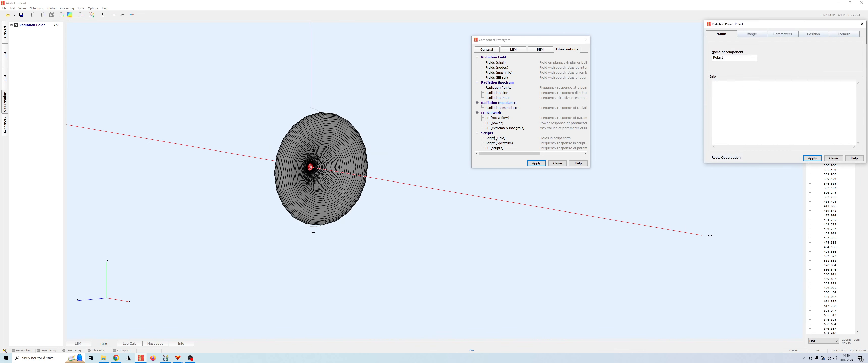
# Name the new polar component "Normalized radiation polar"
pyautogui.moveTo(357, 208); pyautogui.dragTo(576, 231)
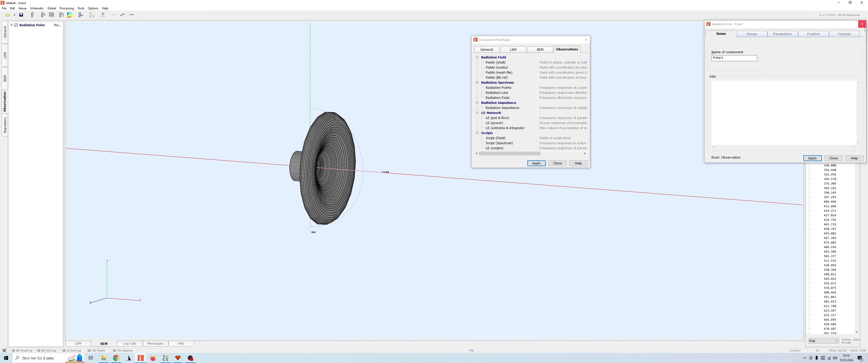
pyautogui.click(740, 74)
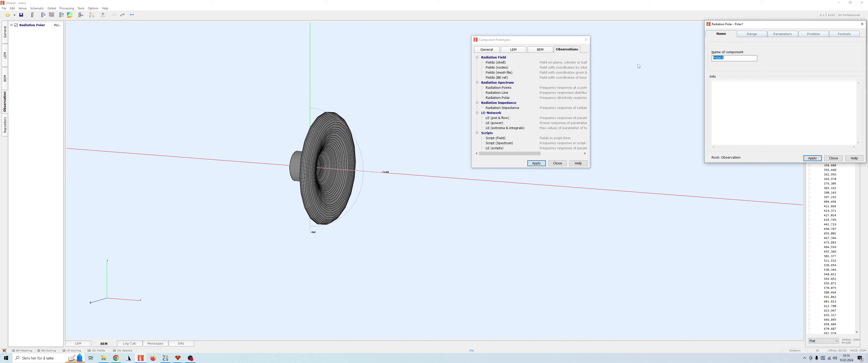
pyautogui.write('Normalized radiation p')
# Set the polar range to -180 to 180 degrees in 5-degree steps, enable normalization and apply the change
pyautogui.click(782, 34)
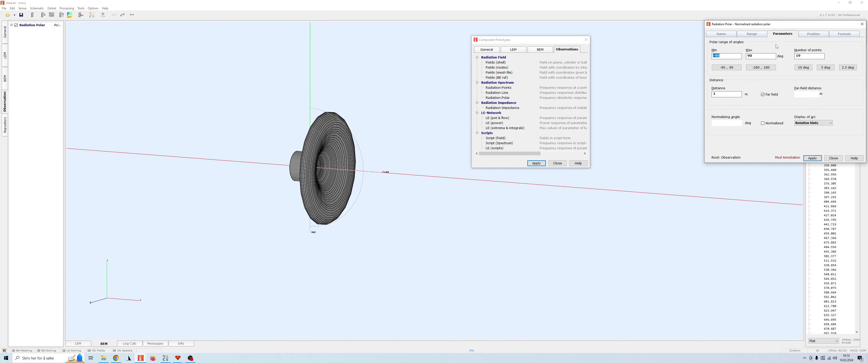
pyautogui.click(761, 67)
pyautogui.click(569, 168)
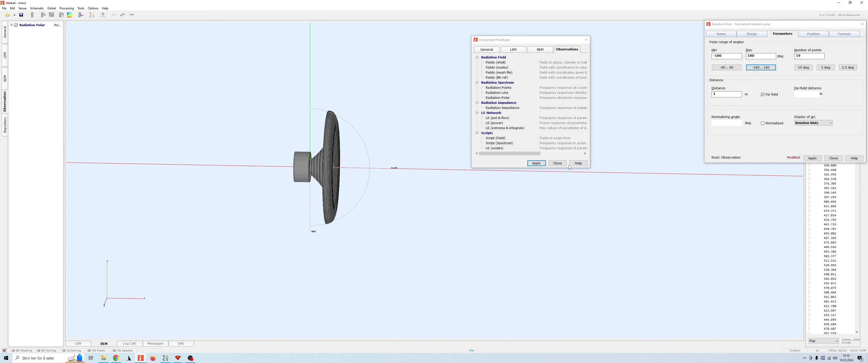
pyautogui.moveTo(568, 168); pyautogui.dragTo(446, 157)
pyautogui.click(825, 67)
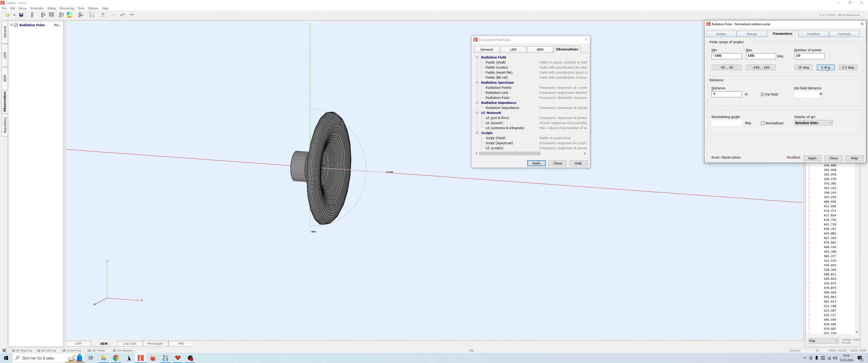
pyautogui.click(762, 123)
pyautogui.click(812, 158)
# Examine the polar arc around the horn and review the base-plane options for its position, keeping xy
pyautogui.moveTo(482, 198)
pyautogui.mouseDown()
pyautogui.moveTo(220, 163)
pyautogui.moveTo(1, 285)
pyautogui.moveTo(200, 259)
pyautogui.moveTo(231, 192)
pyautogui.mouseUp()
pyautogui.scroll(4, 232, 192)
pyautogui.moveTo(328, 211); pyautogui.dragTo(600, 237, button='right')
pyautogui.moveTo(505, 232); pyautogui.dragTo(695, 237)
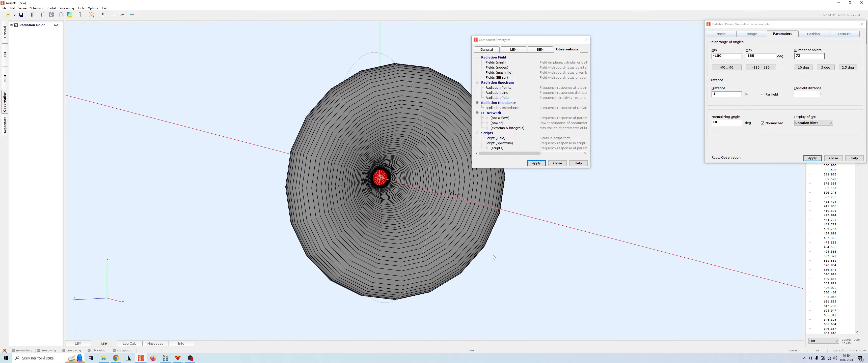
pyautogui.moveTo(494, 283); pyautogui.dragTo(410, 294)
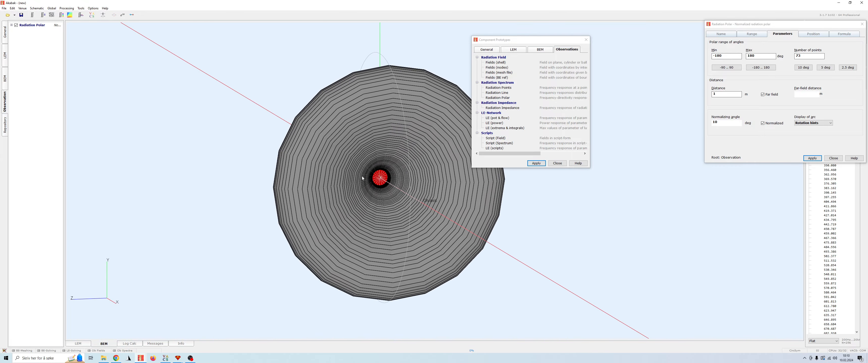
pyautogui.moveTo(362, 178); pyautogui.dragTo(568, 245)
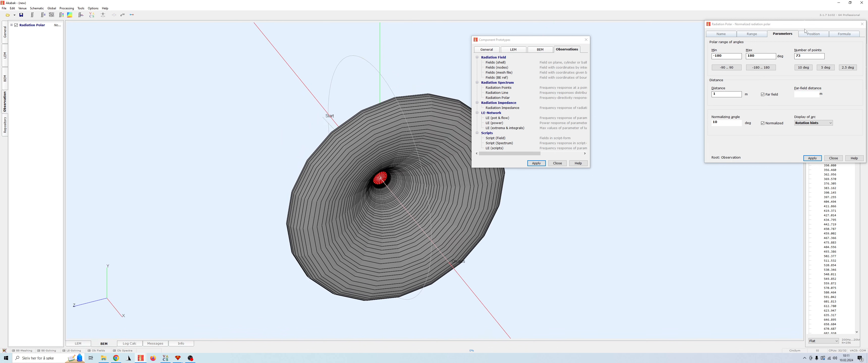
pyautogui.click(812, 33)
pyautogui.click(731, 99)
pyautogui.click(731, 100)
pyautogui.click(731, 100)
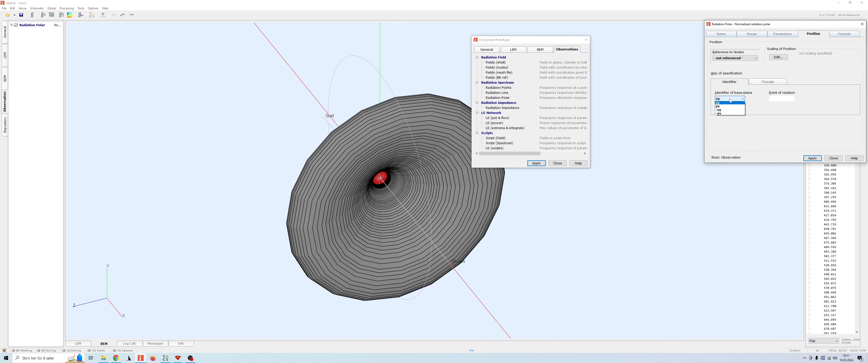
pyautogui.click(731, 100)
# Check the arc's start and on-axis directions from the side and front of the horn, and close the component dialogs
pyautogui.moveTo(650, 168); pyautogui.dragTo(579, 230)
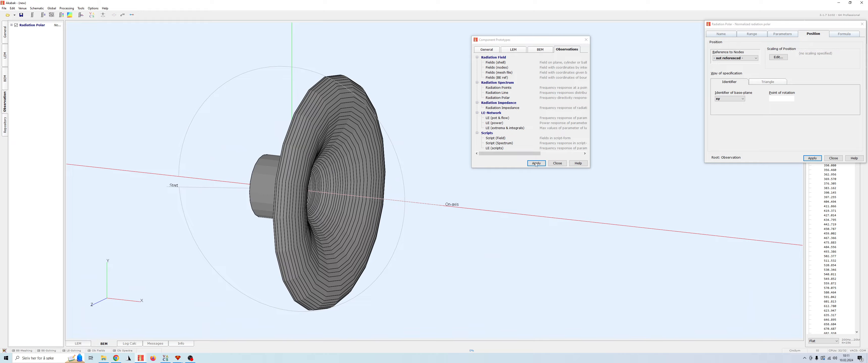
pyautogui.moveTo(300, 241)
pyautogui.mouseDown()
pyautogui.moveTo(208, 248)
pyautogui.moveTo(249, 258)
pyautogui.moveTo(569, 257)
pyautogui.mouseUp()
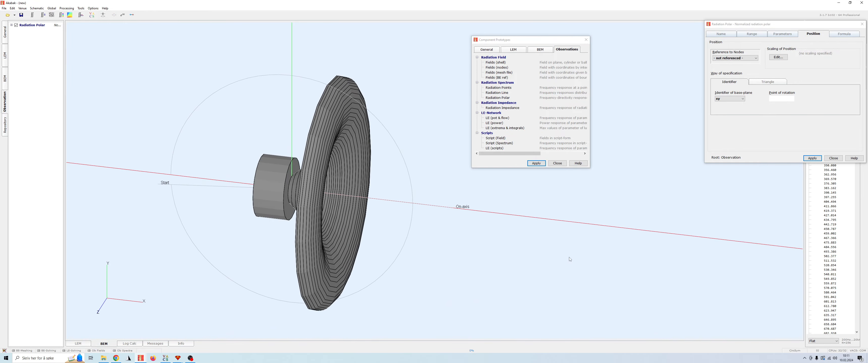
pyautogui.moveTo(453, 204); pyautogui.dragTo(525, 214)
pyautogui.moveTo(455, 201); pyautogui.dragTo(586, 208)
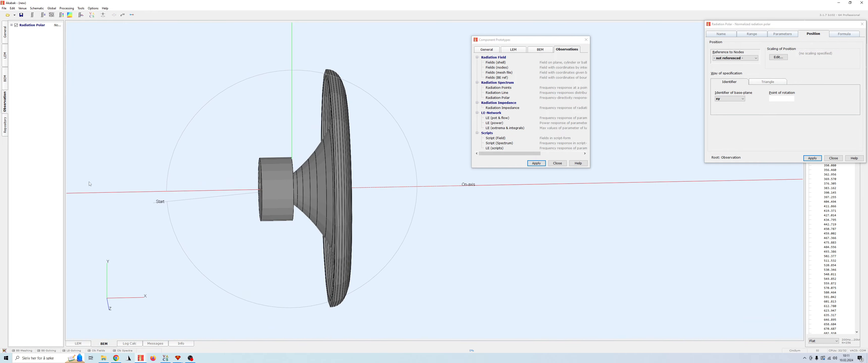
pyautogui.moveTo(91, 185)
pyautogui.mouseDown()
pyautogui.moveTo(129, 163)
pyautogui.moveTo(167, 198)
pyautogui.mouseUp()
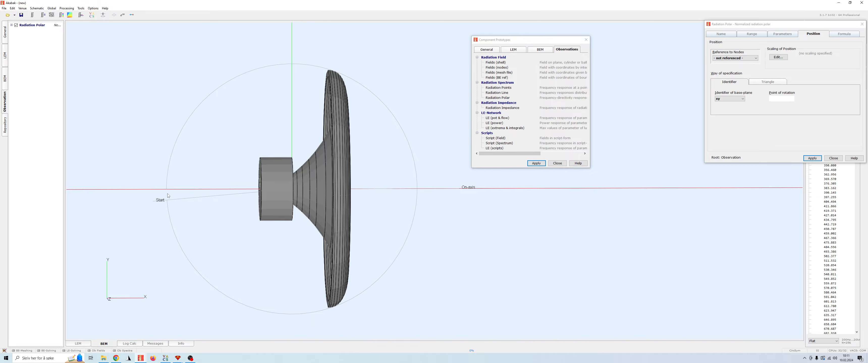
pyautogui.moveTo(165, 191); pyautogui.dragTo(428, 237)
pyautogui.click(557, 164)
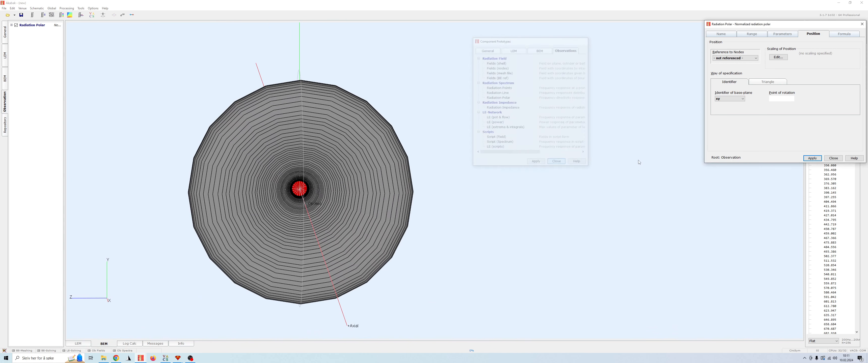
pyautogui.click(833, 158)
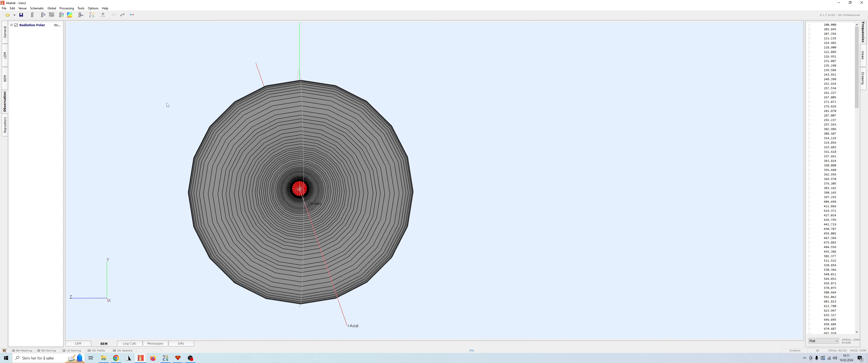
# Add a second Radiation Polar observation and name it "Non-normalized"
pyautogui.click(103, 15)
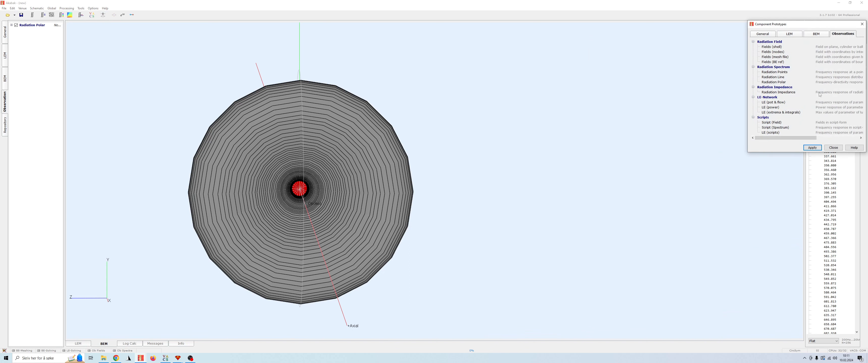
pyautogui.click(778, 82)
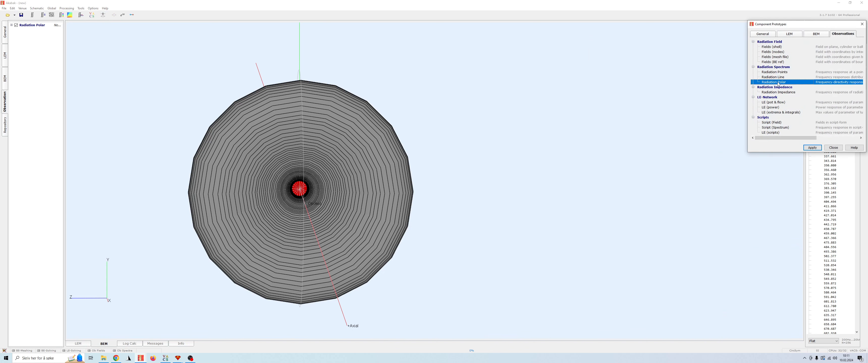
pyautogui.doubleClick(778, 83)
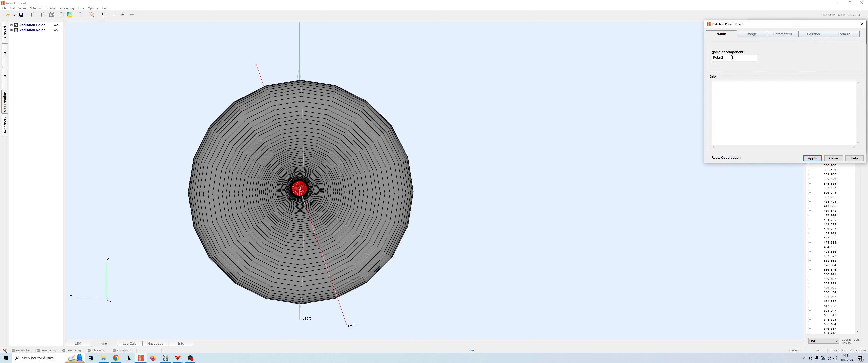
pyautogui.write('Non-normalized')
# Keep the second polar at -90 to 90 degrees with 19 points and normalization off, and apply its settings
pyautogui.click(752, 34)
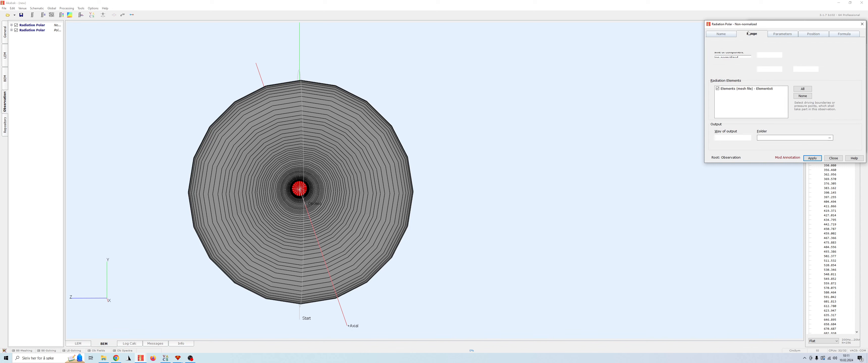
pyautogui.click(783, 34)
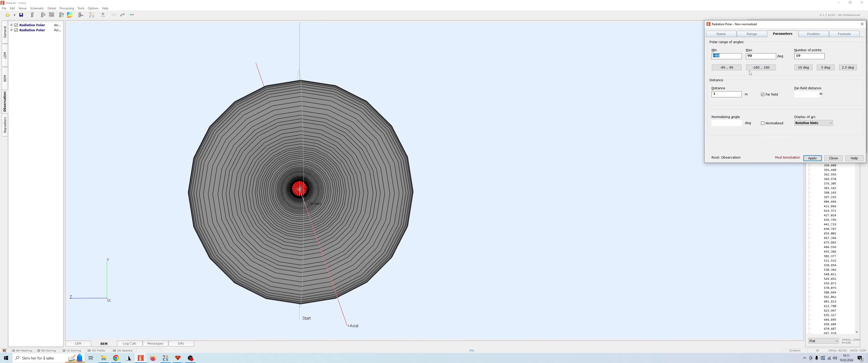
pyautogui.moveTo(577, 161); pyautogui.dragTo(619, 199)
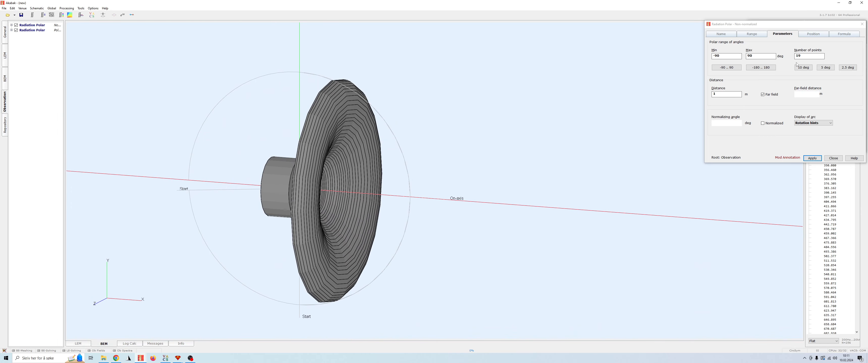
pyautogui.click(726, 56)
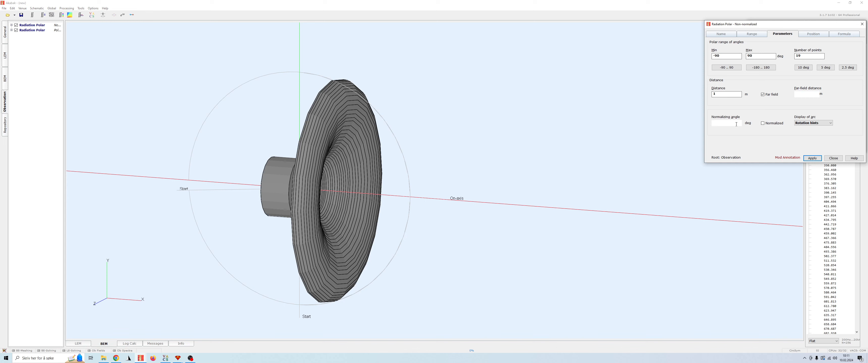
pyautogui.click(769, 123)
pyautogui.click(812, 158)
# Inspect the arcs, start points and on-axis direction of both polar observations around the horn
pyautogui.moveTo(522, 193); pyautogui.dragTo(279, 230)
pyautogui.scroll(3, 281, 231)
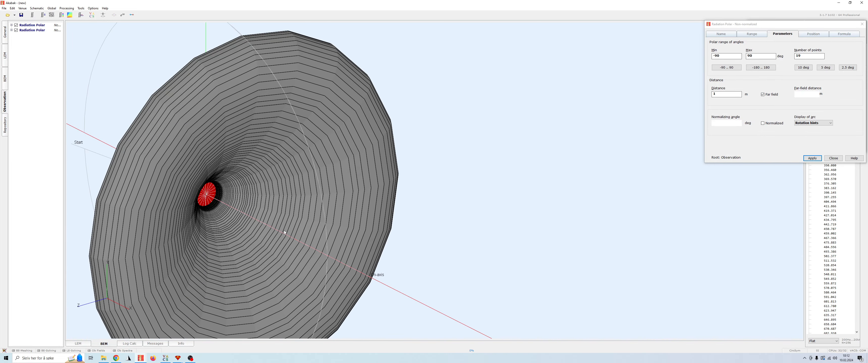
pyautogui.scroll(-7, 354, 225)
pyautogui.moveTo(371, 226); pyautogui.dragTo(416, 207, button='right')
pyautogui.scroll(3, 417, 222)
pyautogui.scroll(-4, 418, 227)
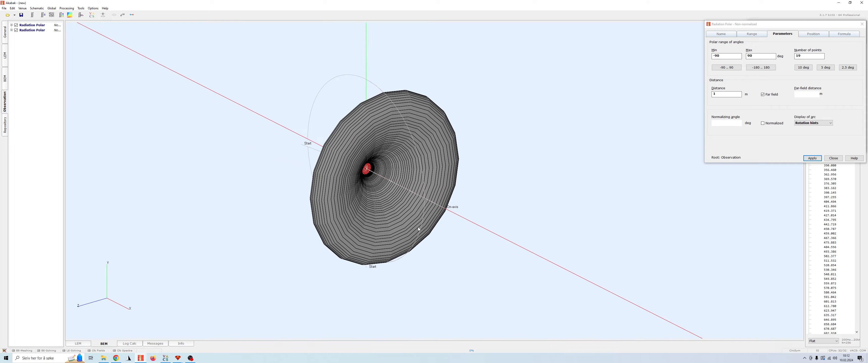
pyautogui.moveTo(417, 229); pyautogui.dragTo(399, 218)
pyautogui.scroll(5, 398, 221)
pyautogui.scroll(-5, 401, 236)
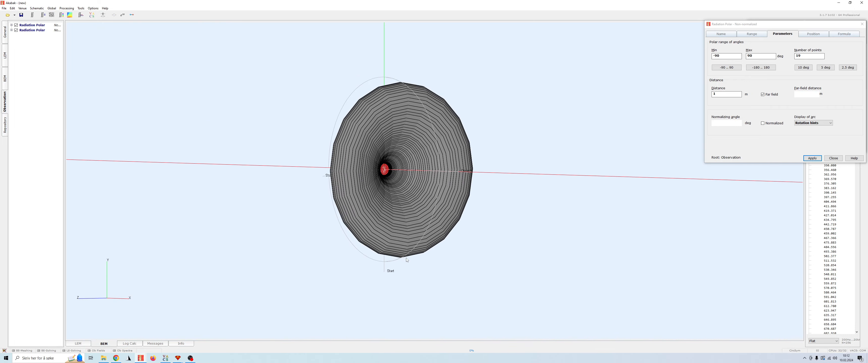
pyautogui.moveTo(406, 260); pyautogui.dragTo(474, 251)
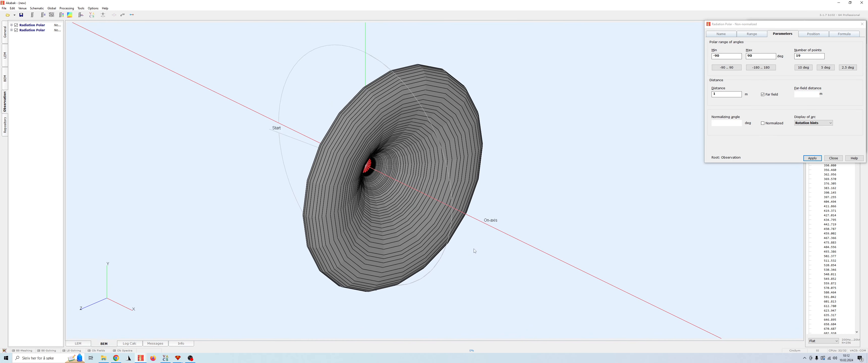
# Turn off far field for the non-normalized polar, set its distance to 3 m, apply the change and close the dialogs
pyautogui.click(763, 95)
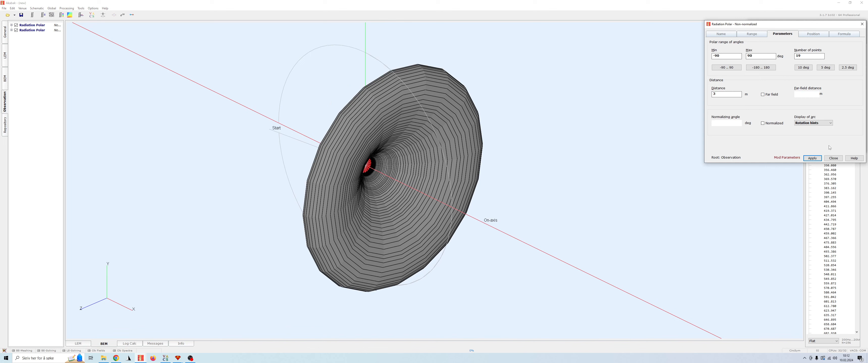
pyautogui.click(812, 158)
pyautogui.moveTo(487, 196); pyautogui.dragTo(613, 130)
pyautogui.click(812, 34)
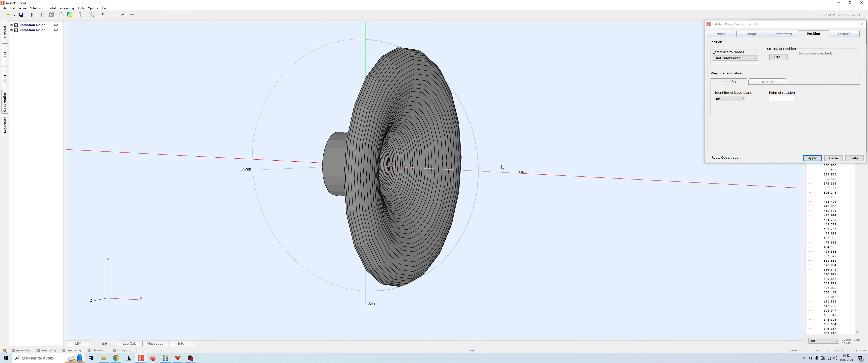
pyautogui.moveTo(535, 179); pyautogui.dragTo(512, 238)
pyautogui.click(833, 158)
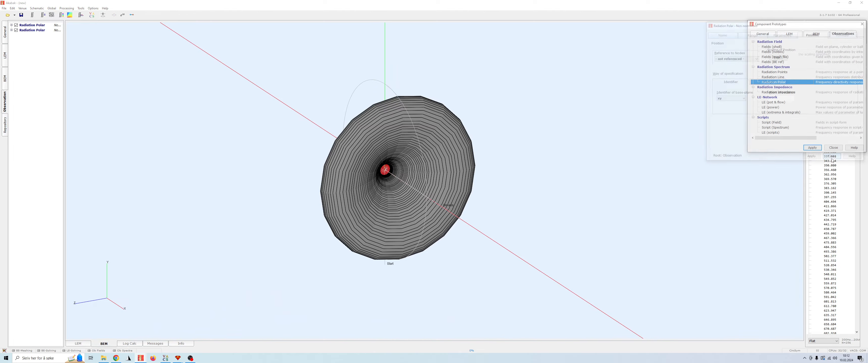
pyautogui.click(833, 147)
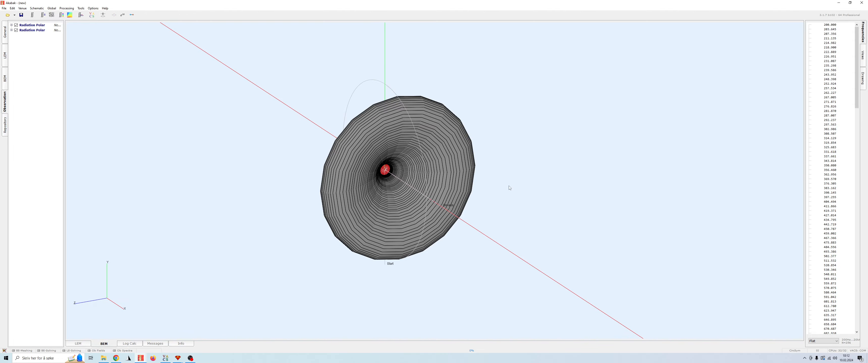
# Calculate the complete horn simulation, including meshing, BEM solving and observation spectra
pyautogui.click(66, 9)
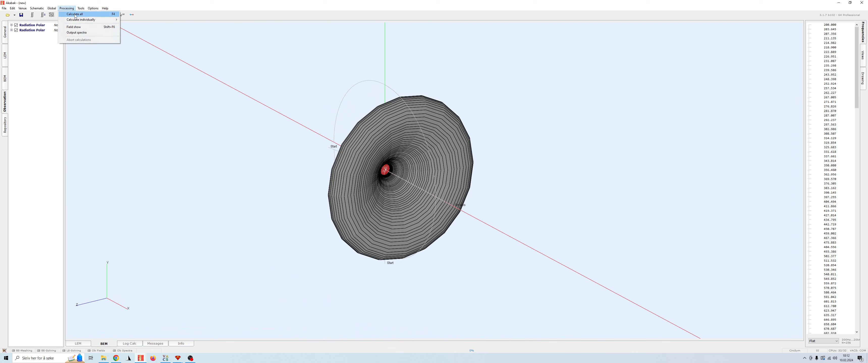
pyautogui.click(75, 15)
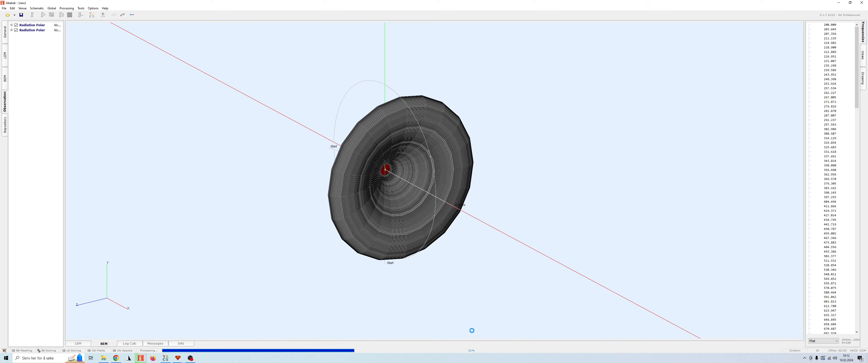
# Examine the refined mesh on the horn's inner surface and the red driver diaphragm, close up and in side profile
pyautogui.moveTo(358, 243); pyautogui.dragTo(323, 207)
pyautogui.scroll(7, 324, 208)
pyautogui.moveTo(397, 274); pyautogui.dragTo(442, 91)
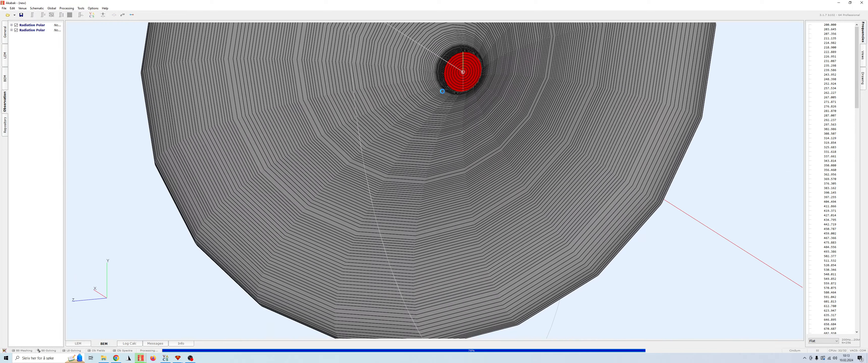
pyautogui.moveTo(319, 202); pyautogui.dragTo(544, 243)
pyautogui.moveTo(447, 226); pyautogui.dragTo(500, 231)
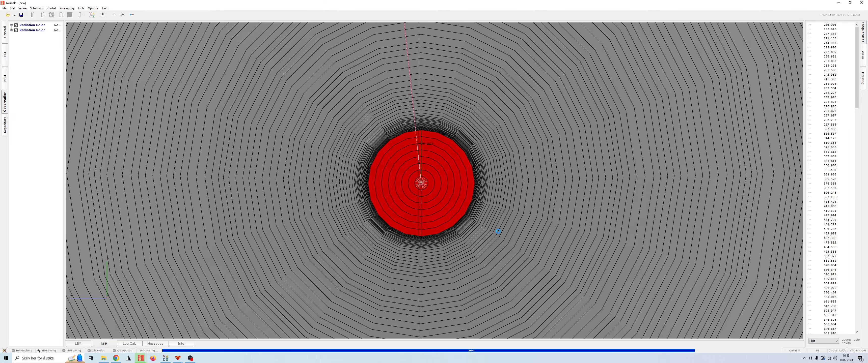
pyautogui.scroll(3, 451, 222)
pyautogui.scroll(1, 450, 222)
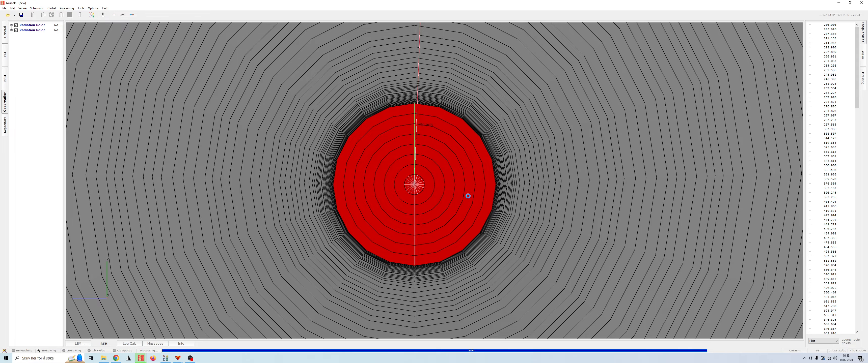
pyautogui.scroll(-6, 468, 196)
pyautogui.moveTo(356, 188); pyautogui.dragTo(208, 174)
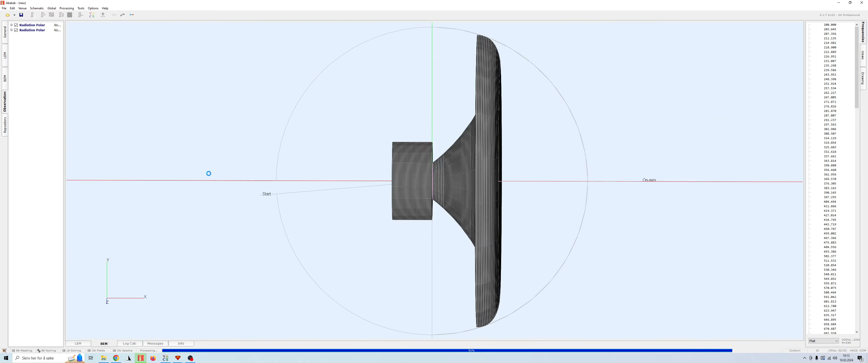
# Examine the mesh around the narrow junction between the rear cylindrical enclosure and the horn's throat
pyautogui.scroll(8, 411, 201)
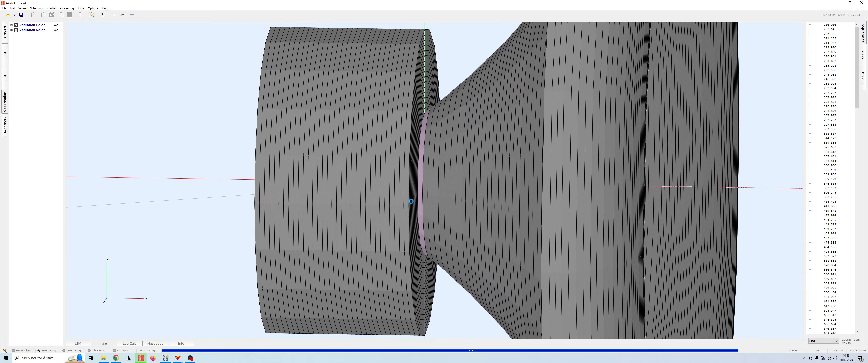
pyautogui.scroll(8, 419, 195)
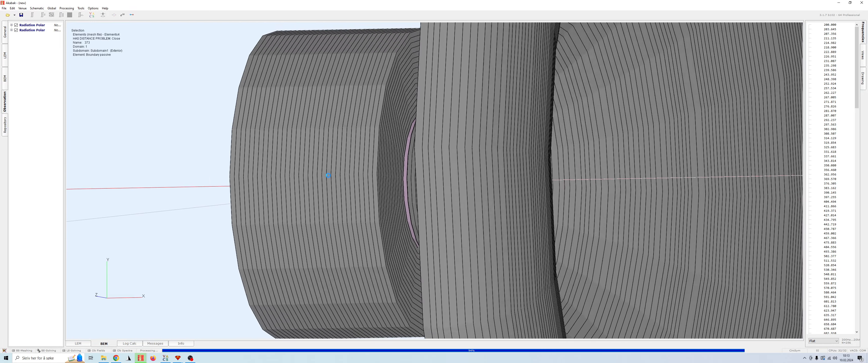
pyautogui.scroll(-4, 325, 191)
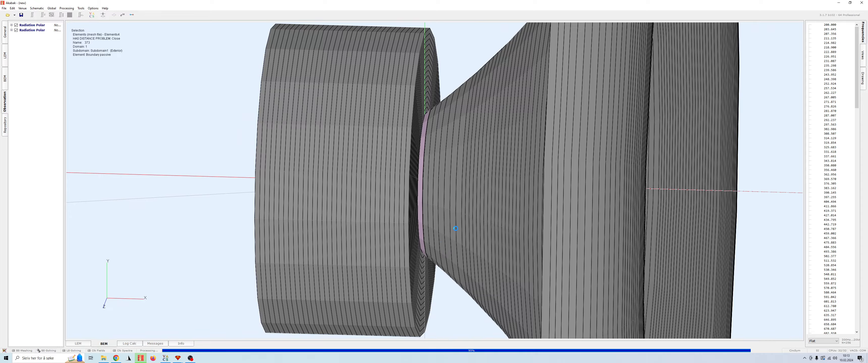
pyautogui.scroll(5, 414, 217)
pyautogui.scroll(-6, 408, 187)
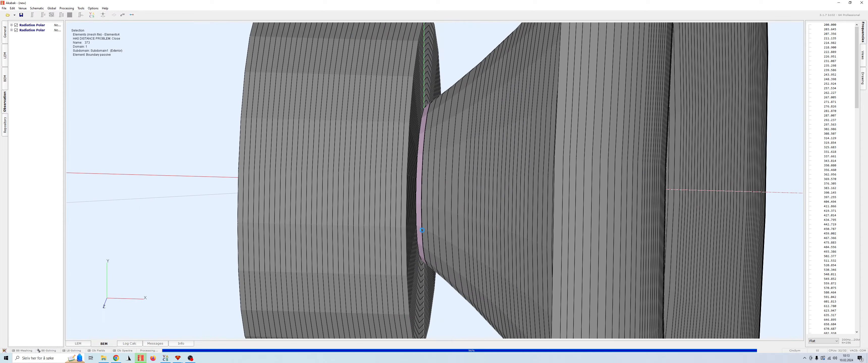
pyautogui.moveTo(478, 206); pyautogui.dragTo(82, 160)
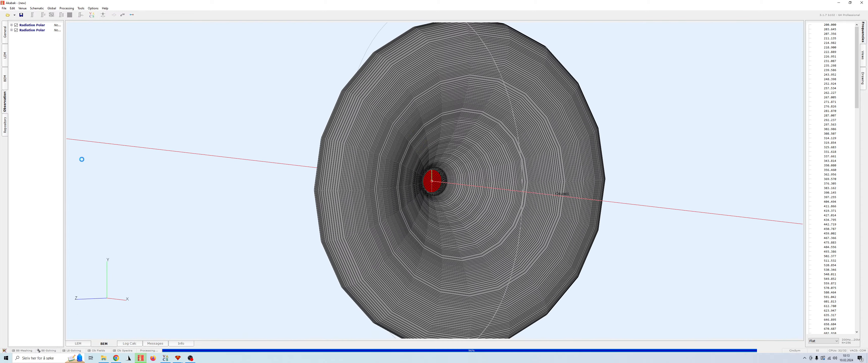
pyautogui.moveTo(425, 200); pyautogui.dragTo(240, 195)
pyautogui.scroll(-2, 371, 203)
pyautogui.scroll(-2, 370, 204)
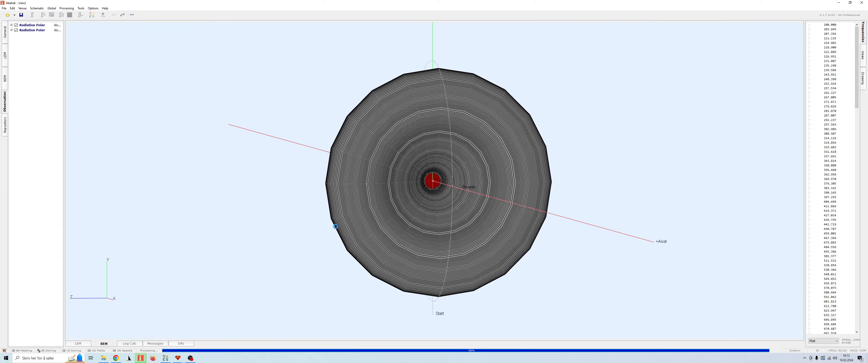
pyautogui.moveTo(337, 226); pyautogui.dragTo(658, 259)
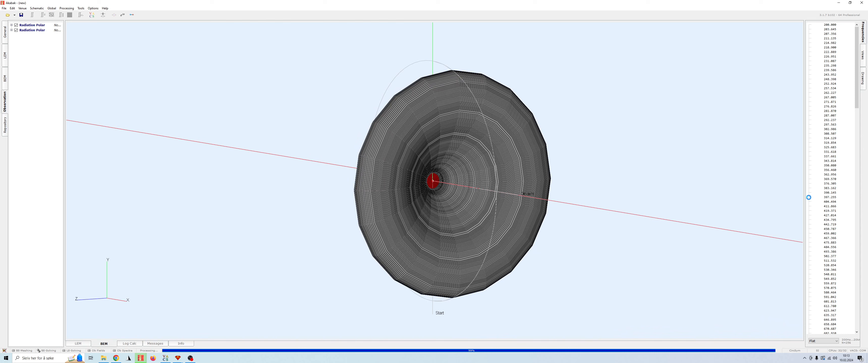
pyautogui.moveTo(502, 240); pyautogui.dragTo(85, 269)
pyautogui.scroll(7, 457, 240)
pyautogui.moveTo(437, 198); pyautogui.dragTo(592, 163)
pyautogui.scroll(-3, 436, 220)
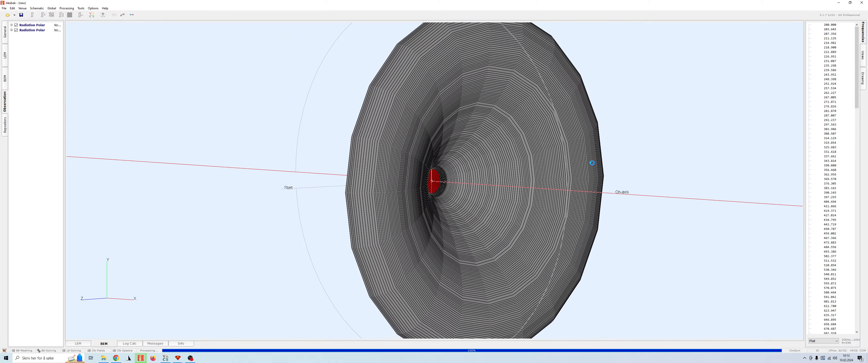
# Display the boundary normals at greater length and check their direction around the diaphragm and horn surface
pyautogui.click(862, 54)
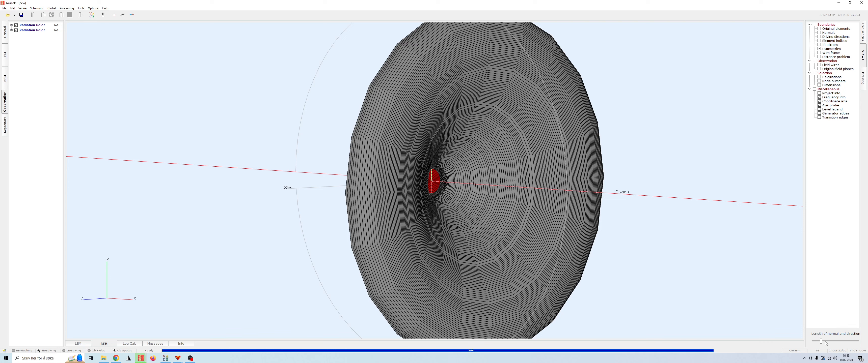
pyautogui.moveTo(821, 342); pyautogui.dragTo(856, 342)
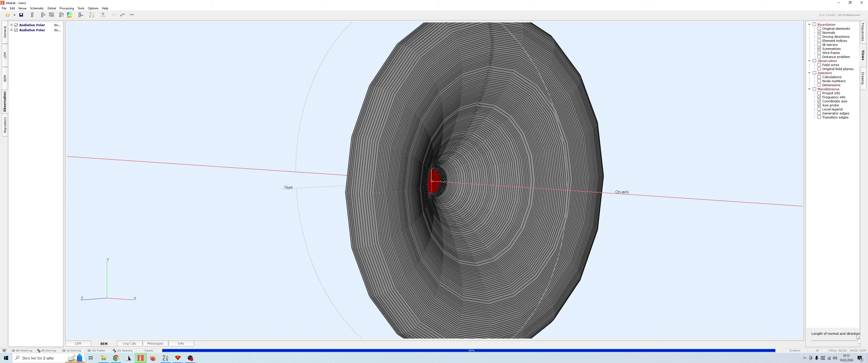
pyautogui.scroll(5, 475, 171)
pyautogui.scroll(4, 476, 159)
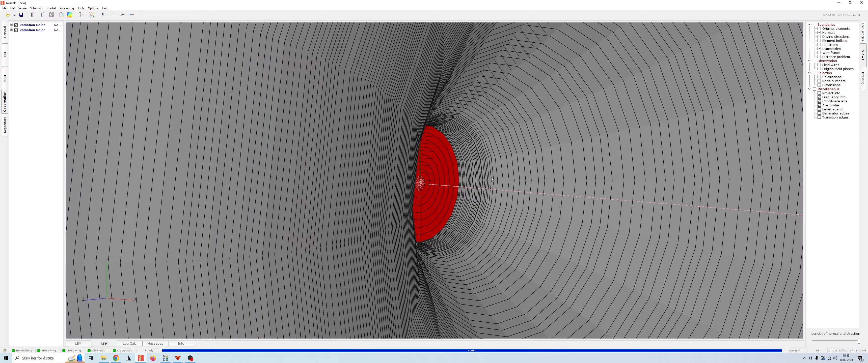
pyautogui.moveTo(490, 177); pyautogui.dragTo(223, 197)
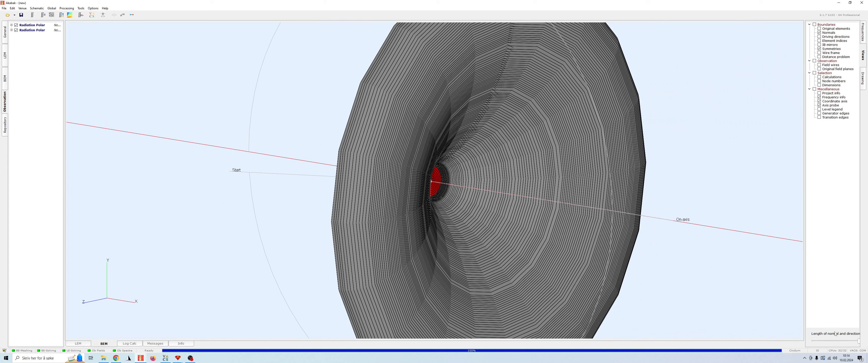
# Shorten the normals' display length and bring back the frequency list beside the horn model
pyautogui.moveTo(859, 341); pyautogui.dragTo(818, 344)
pyautogui.click(865, 29)
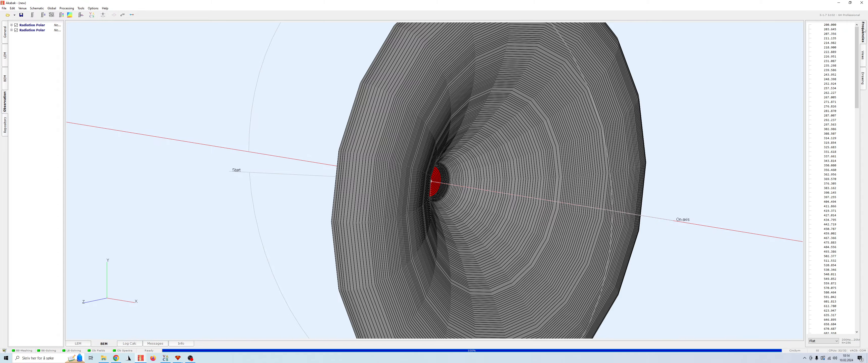
pyautogui.moveTo(623, 248); pyautogui.dragTo(357, 248)
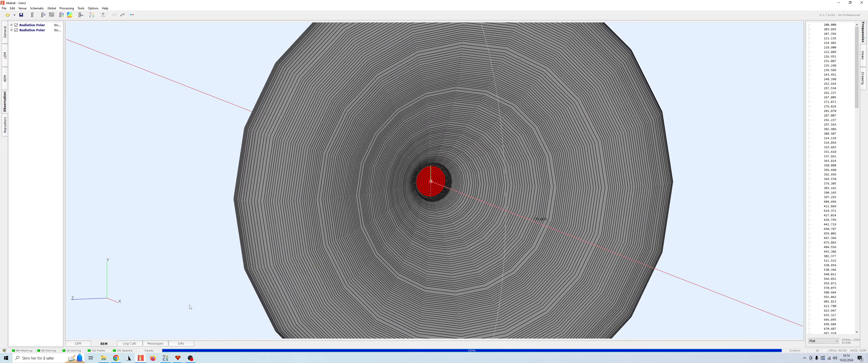
# Check the boundary element method calculation time in the calculation log and return to the BEM model view
pyautogui.click(130, 344)
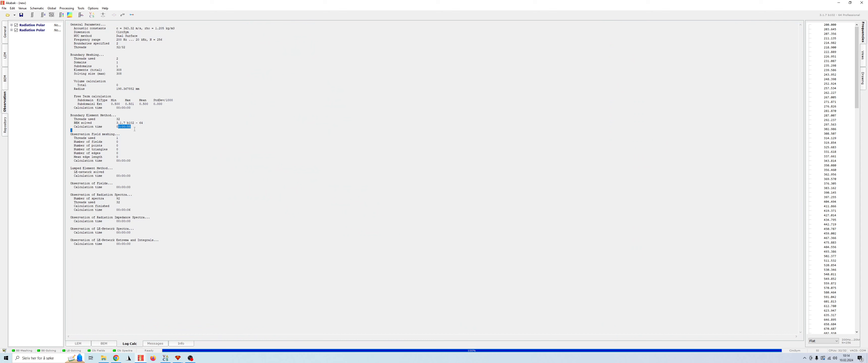
pyautogui.moveTo(113, 127)
pyautogui.mouseDown()
pyautogui.moveTo(131, 129)
pyautogui.moveTo(71, 127)
pyautogui.moveTo(131, 128)
pyautogui.moveTo(116, 126)
pyautogui.mouseUp()
pyautogui.click(140, 129)
pyautogui.click(109, 123)
pyautogui.click(104, 344)
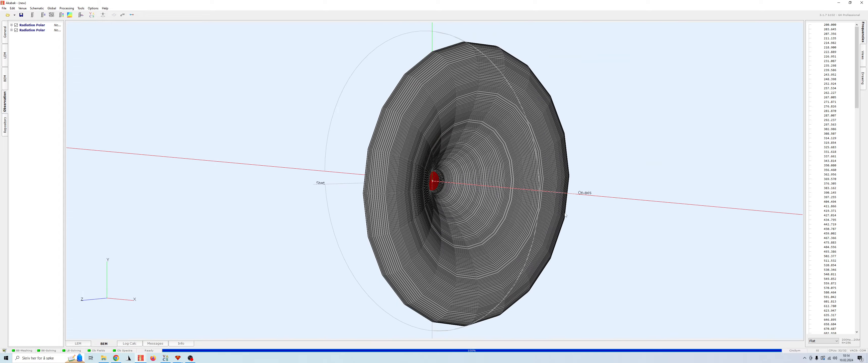
# Switch to VACS and maximize its window showing the non-normalized radiation polar results
pyautogui.click(165, 358)
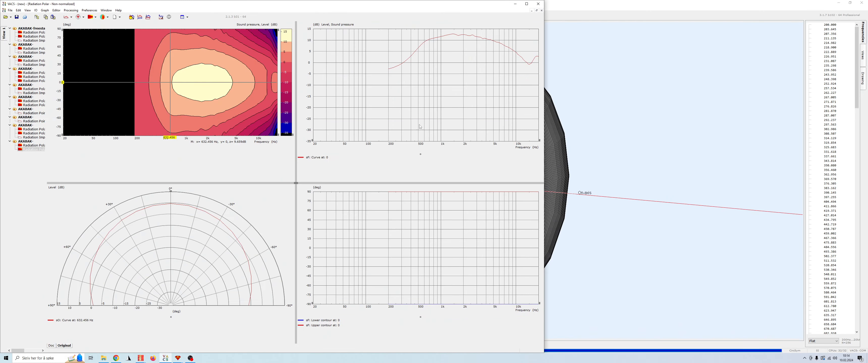
pyautogui.click(527, 4)
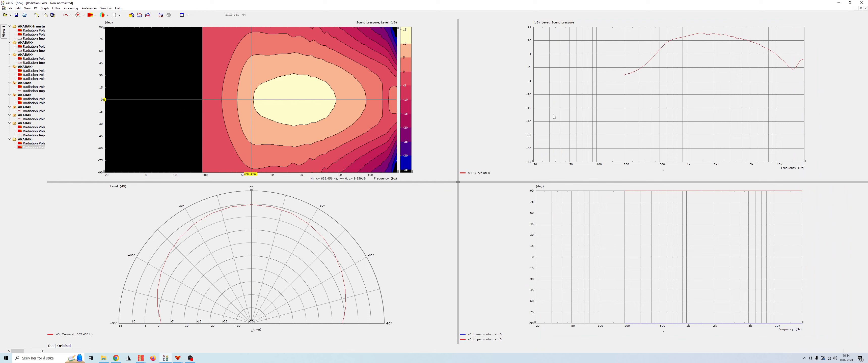